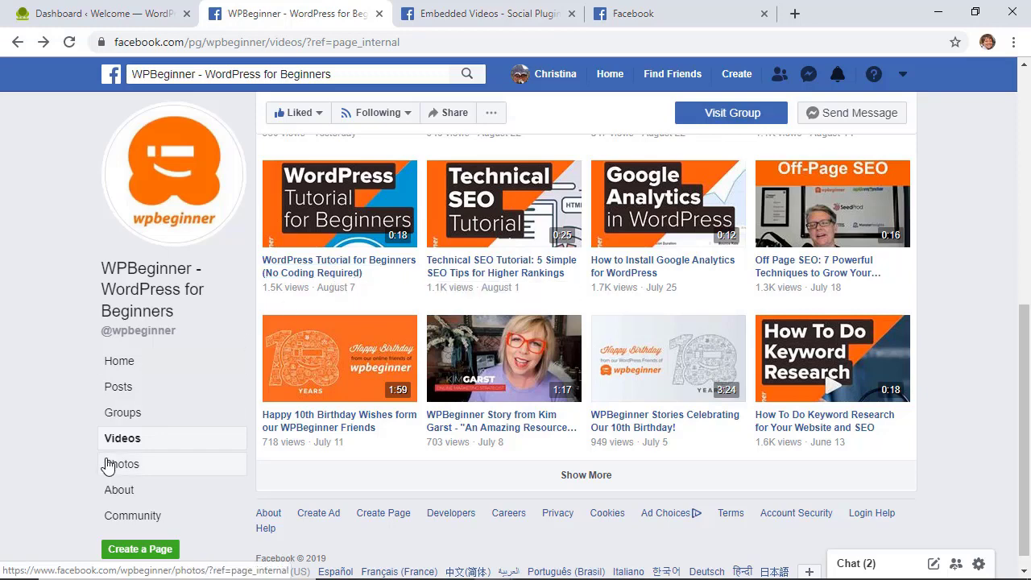
- Copy the link to the 'WordPress Tutorial for Beginners (No Coding Required)' Facebook video
right_click(322, 266)
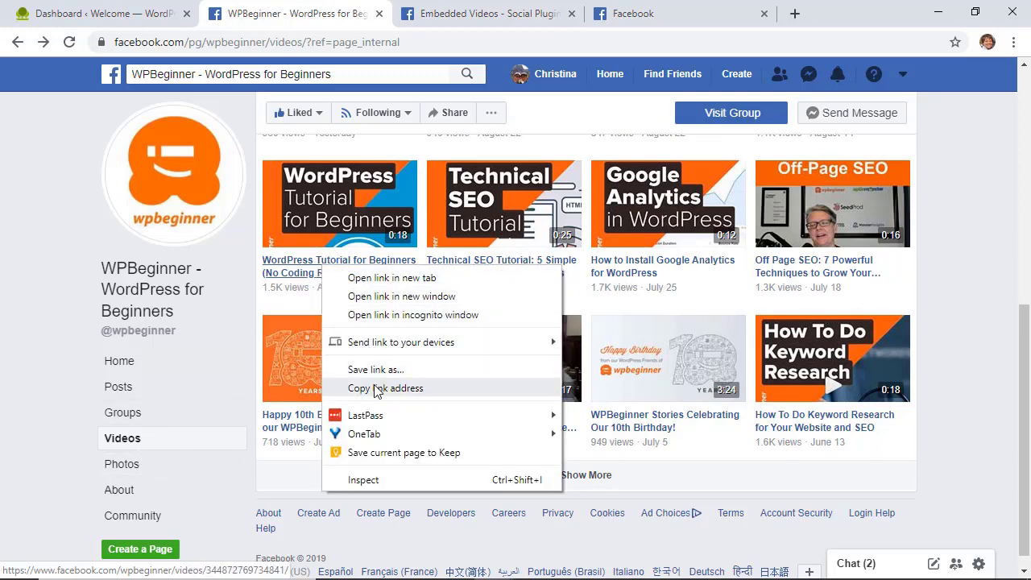
click(376, 388)
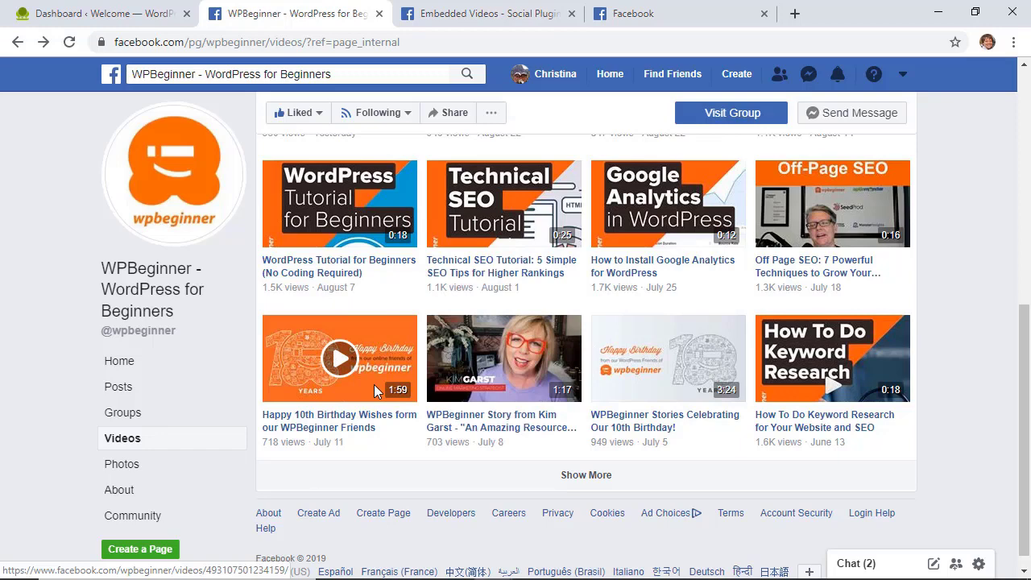
click(442, 16)
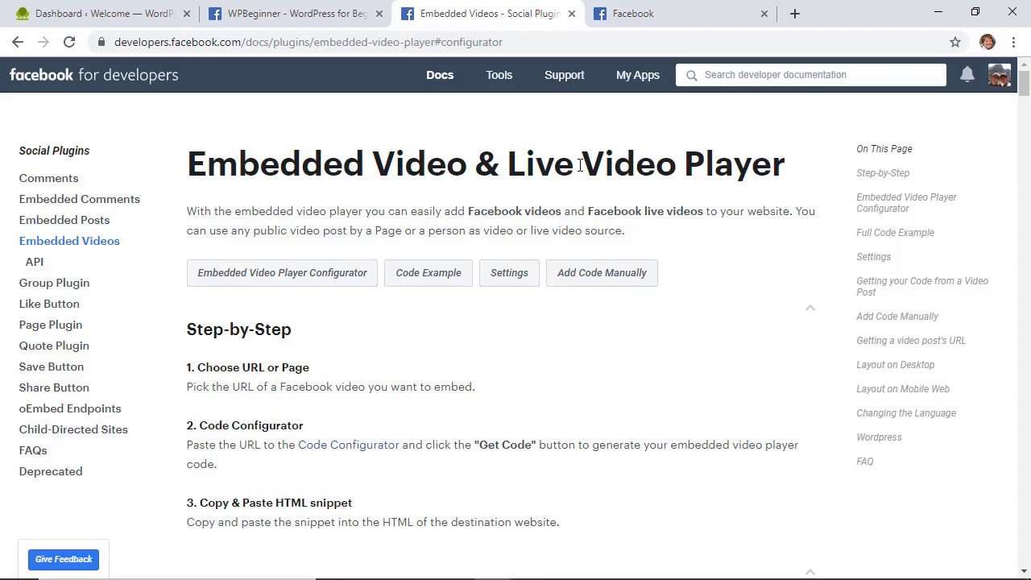
- Replace the configurator's sample video URL with the copied WPBeginner tutorial link and refresh the preview
scroll(427, 177, down, 6)
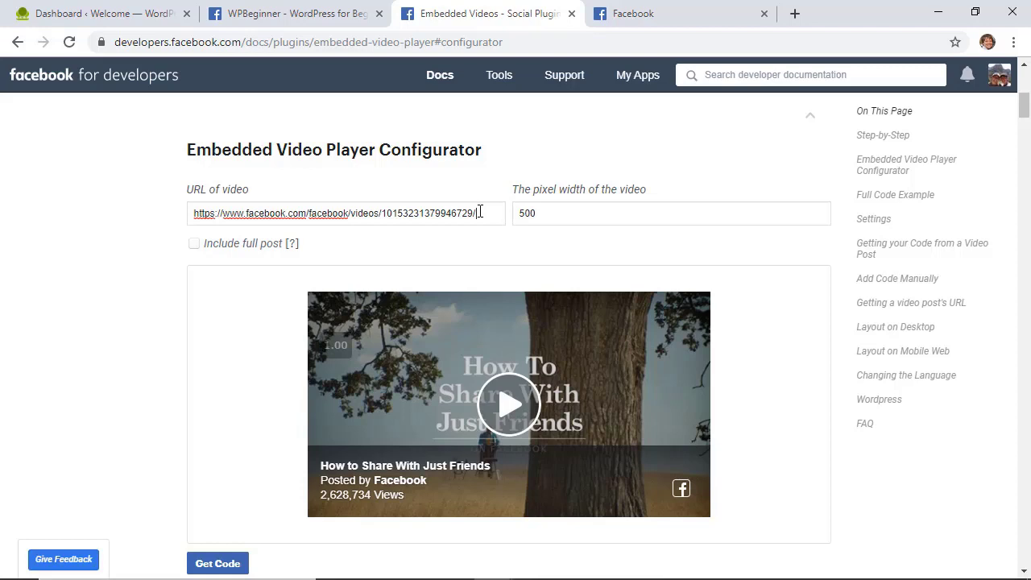
drag(480, 212, 185, 193)
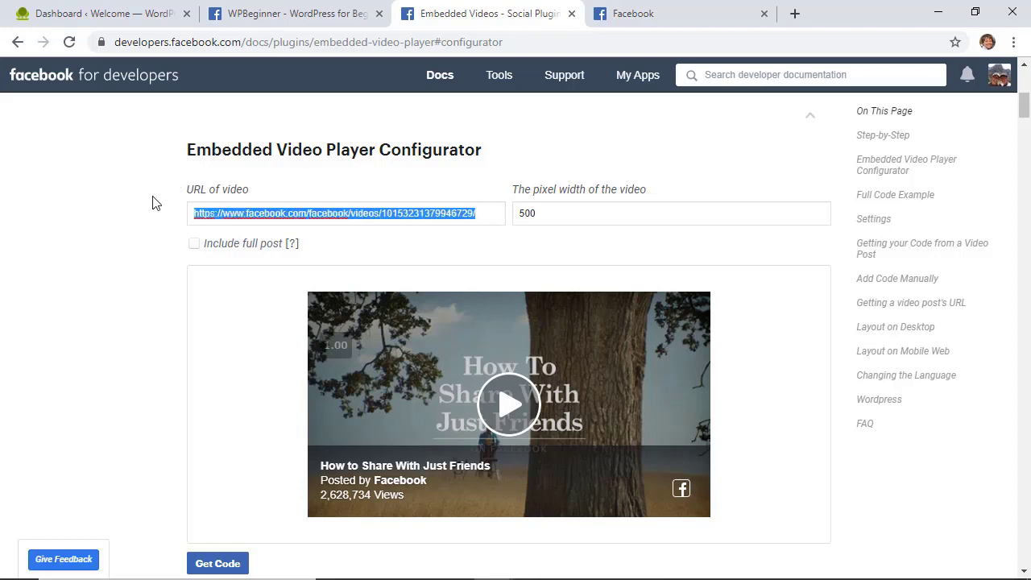
key(BackSpace)
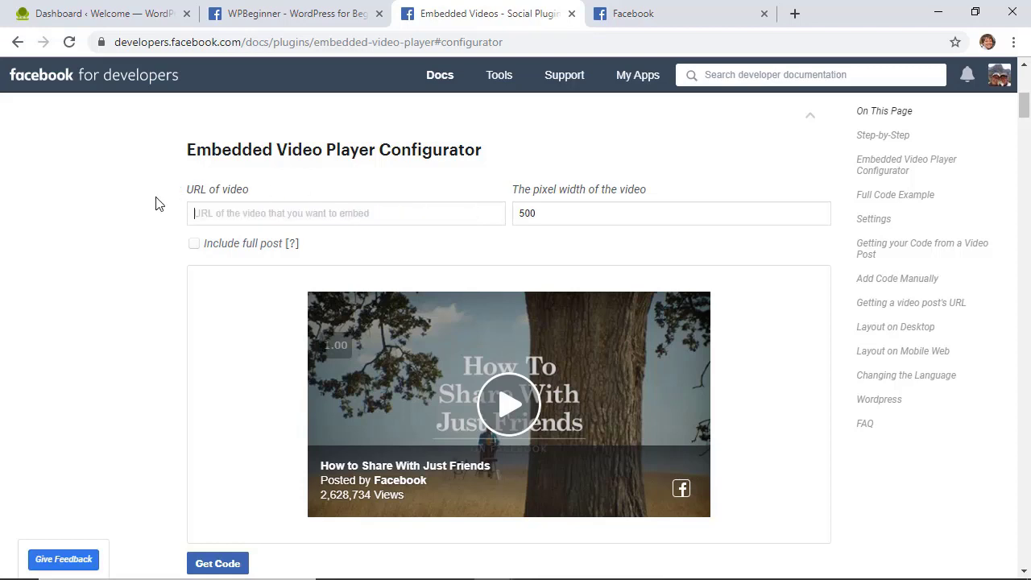
right_click(213, 212)
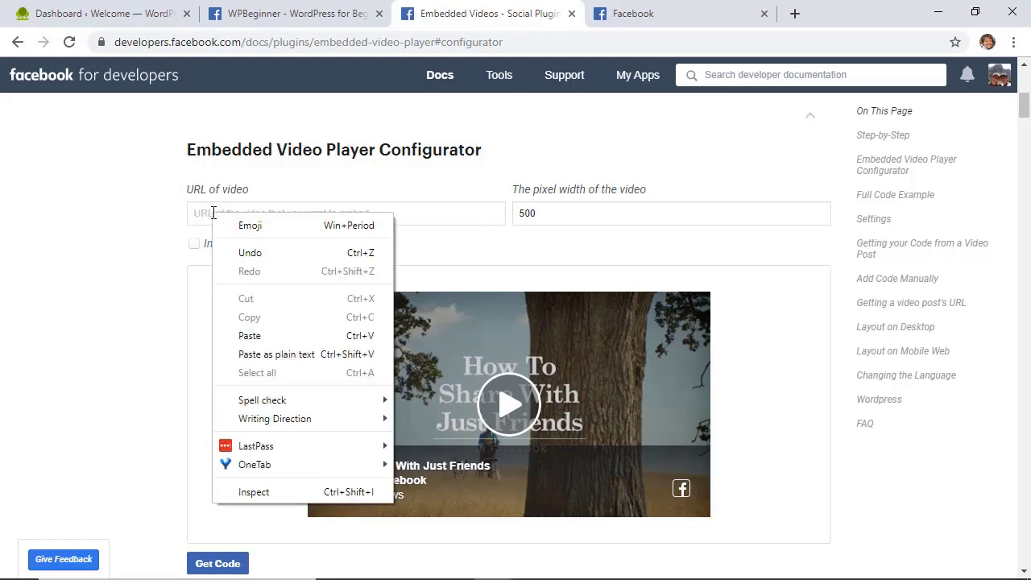
click(249, 336)
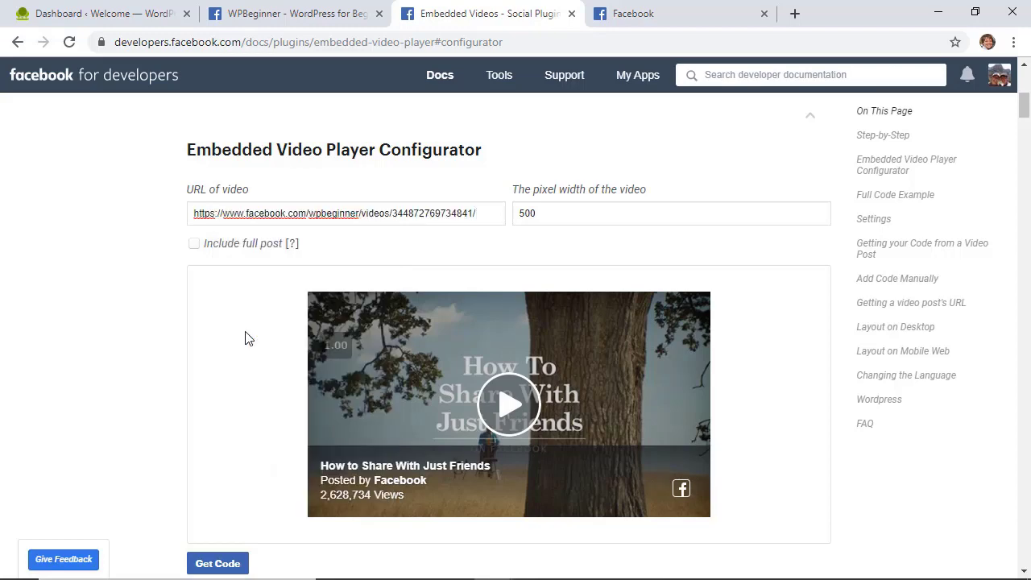
click(148, 243)
scroll(147, 243, down, 1)
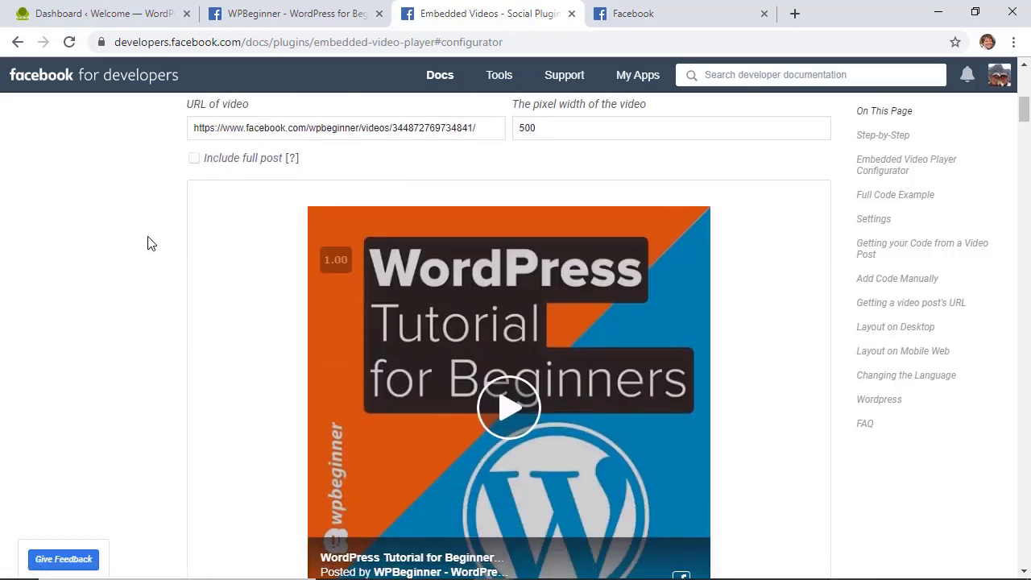
drag(555, 126, 504, 125)
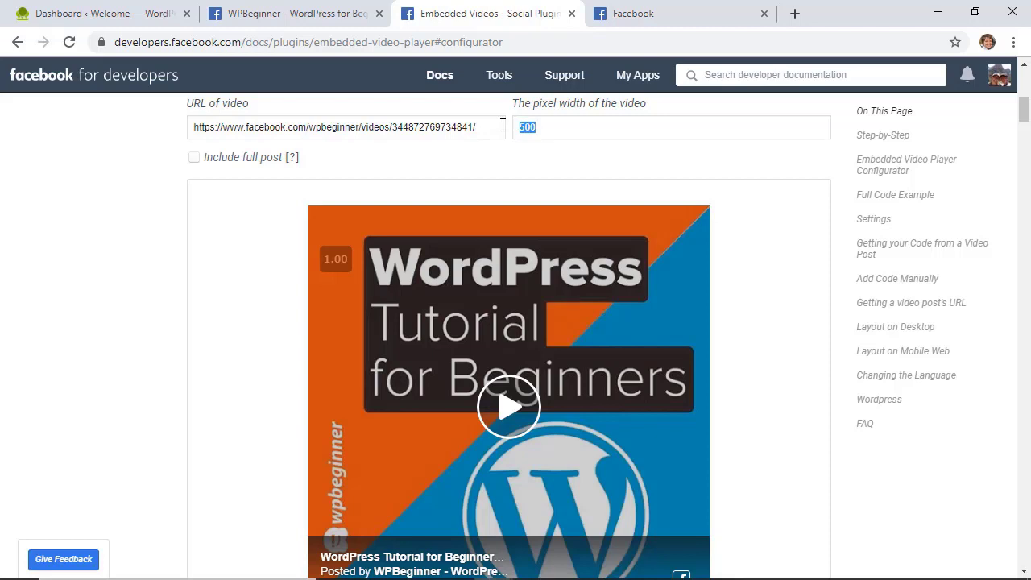
click(543, 126)
scroll(184, 215, down, 1)
scroll(184, 215, down, 1)
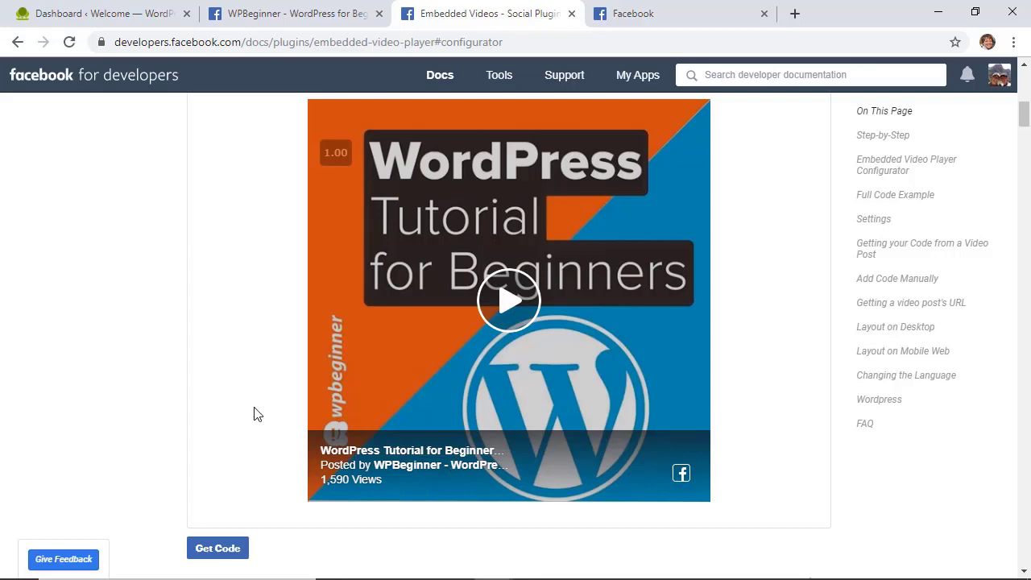
scroll(253, 414, up, 2)
click(193, 170)
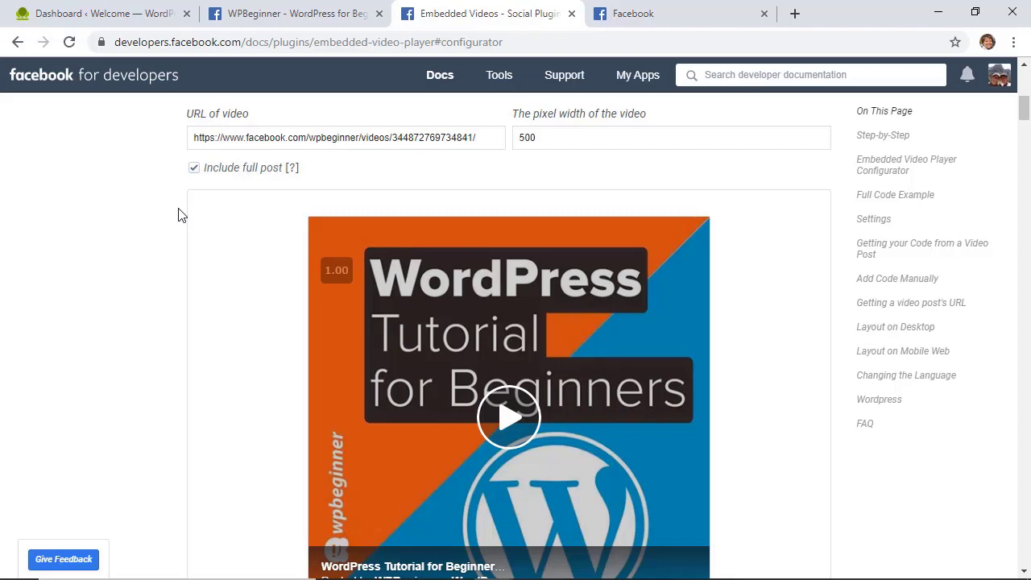
scroll(389, 489, down, 3)
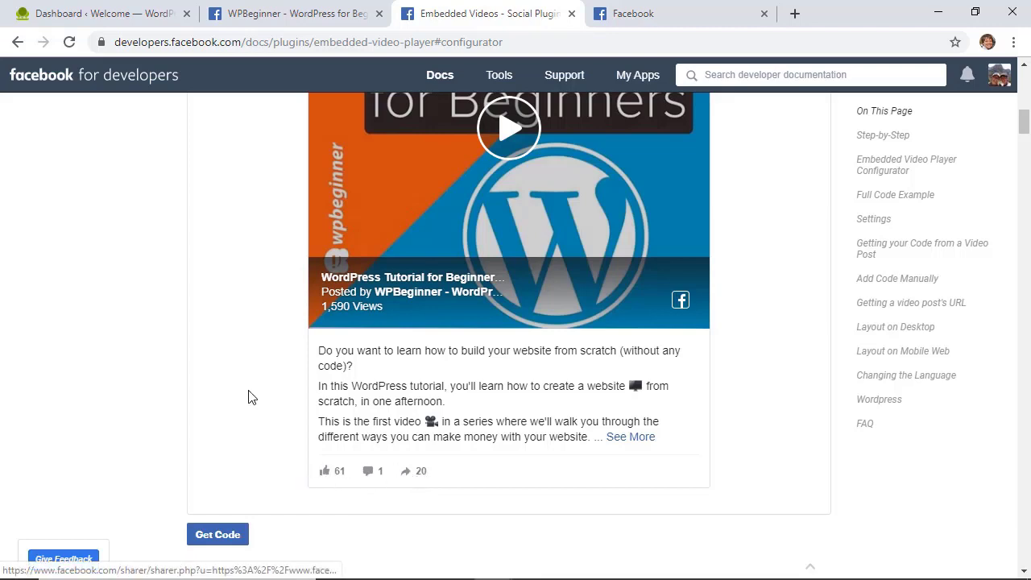
scroll(248, 397, up, 4)
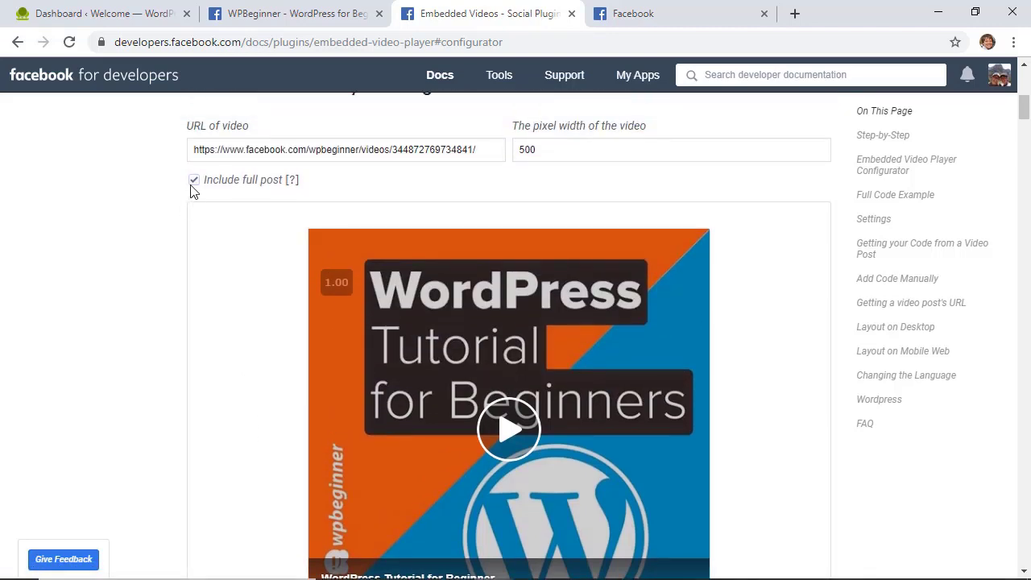
click(193, 180)
scroll(168, 250, down, 1)
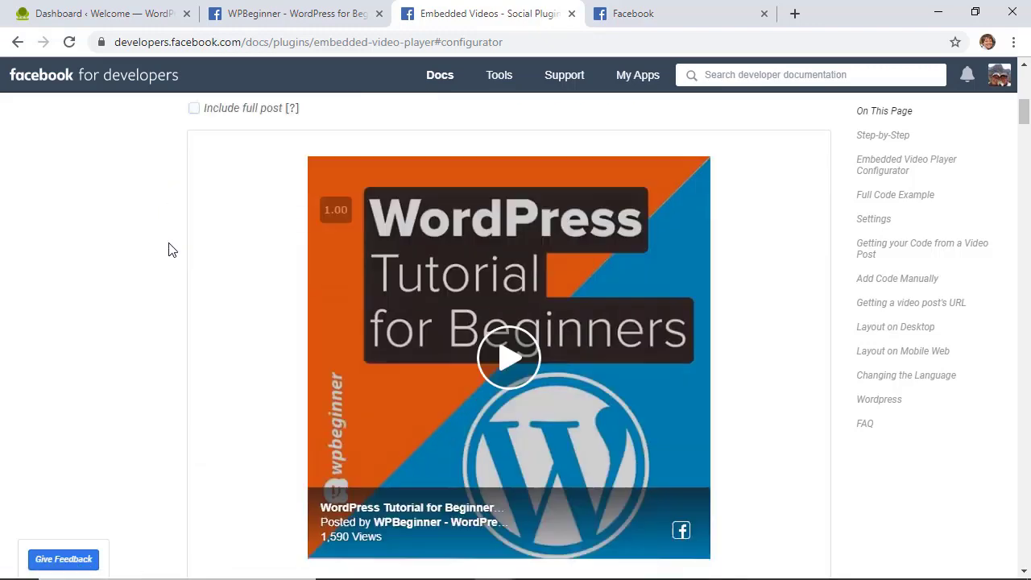
scroll(168, 250, down, 3)
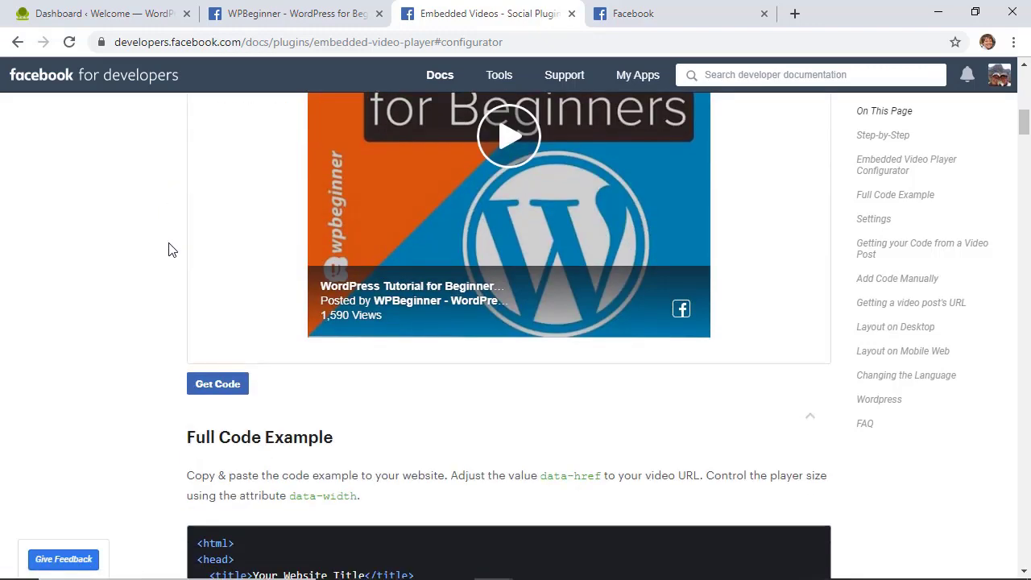
- Generate the video's embed code and copy the entire Step 2 JavaScript SDK snippet
click(209, 383)
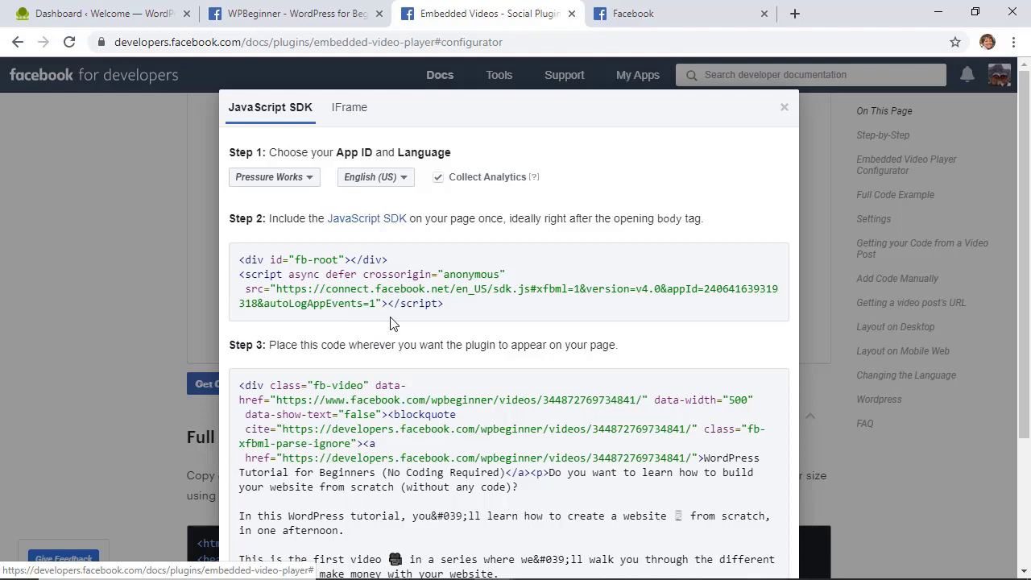
triple_click(370, 281)
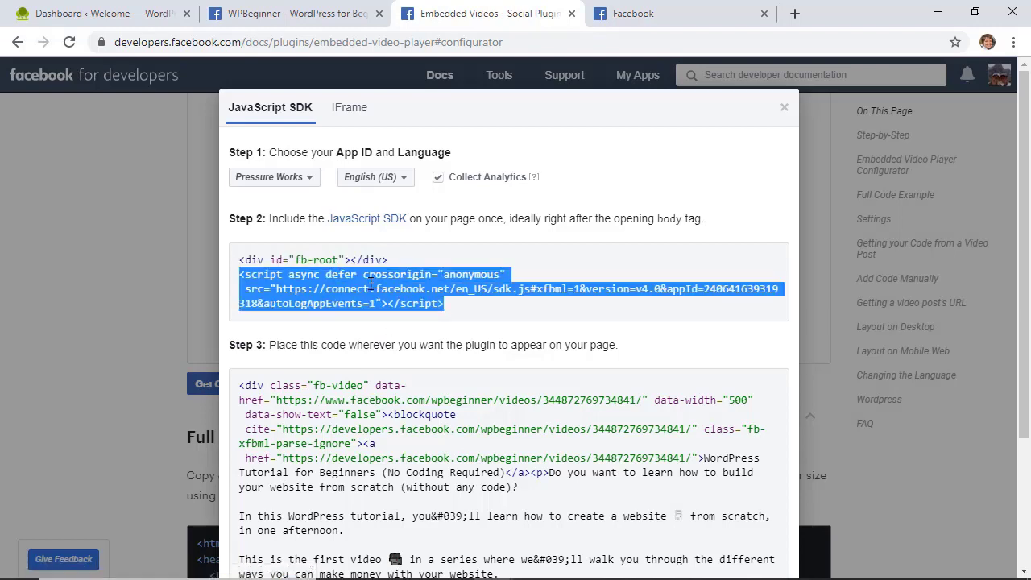
click(371, 283)
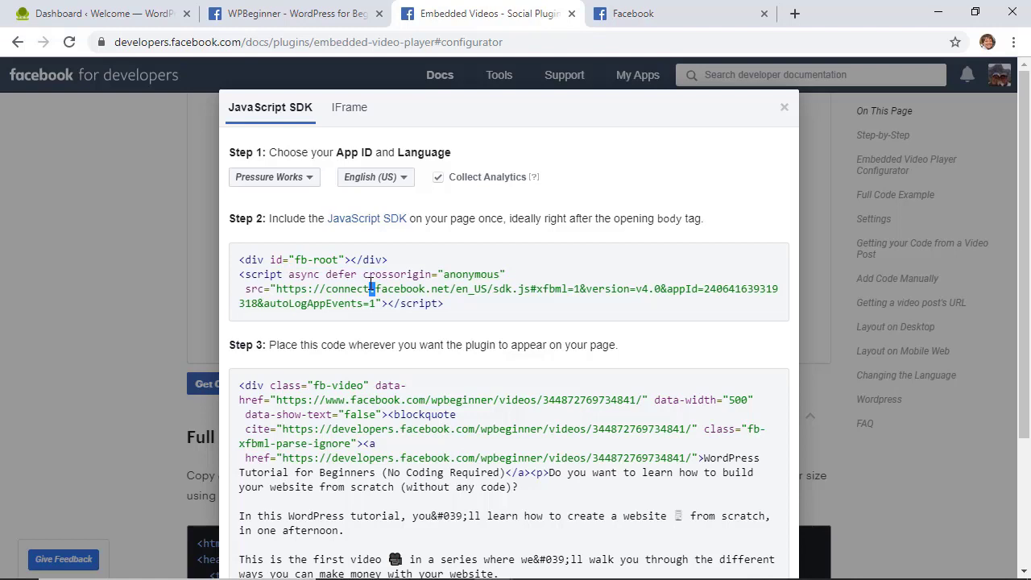
right_click(371, 284)
click(354, 279)
key(ctrl+a)
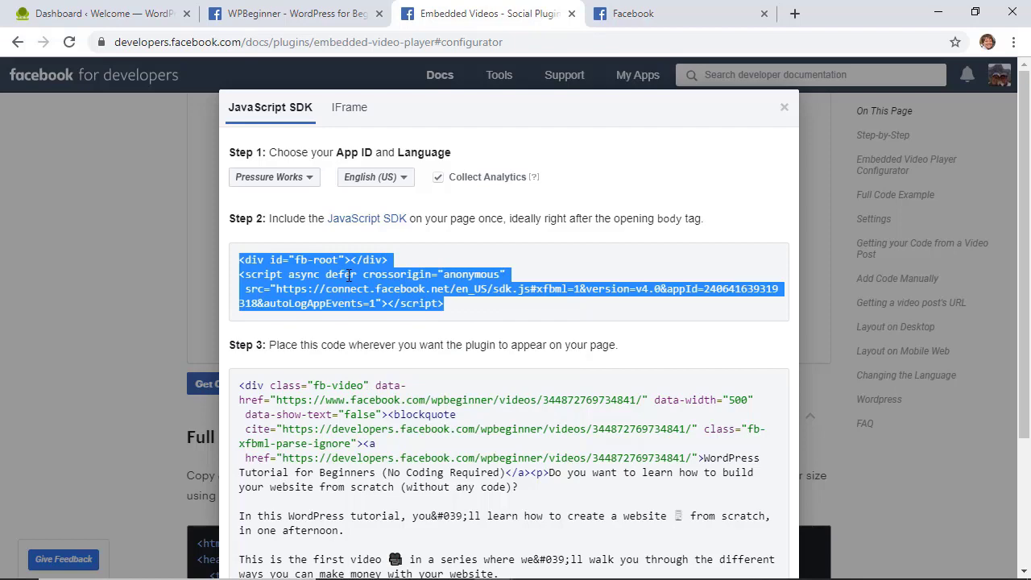
right_click(348, 274)
click(359, 290)
click(121, 17)
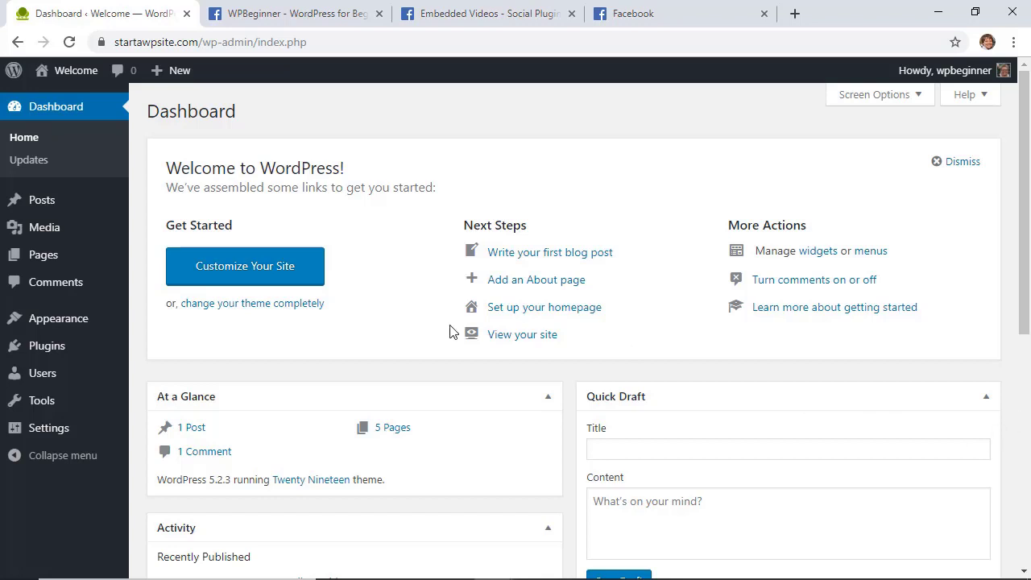
- Install and activate the 'Insert Headers and Footers' plugin
mouse_move(44, 348)
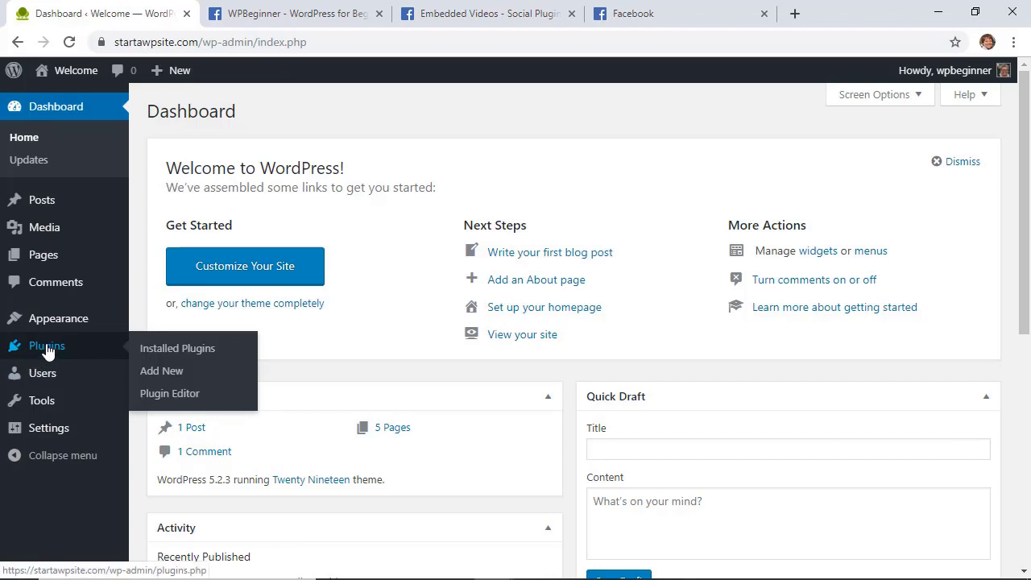
click(173, 372)
click(785, 156)
text(insert headers and footers)
key(Return)
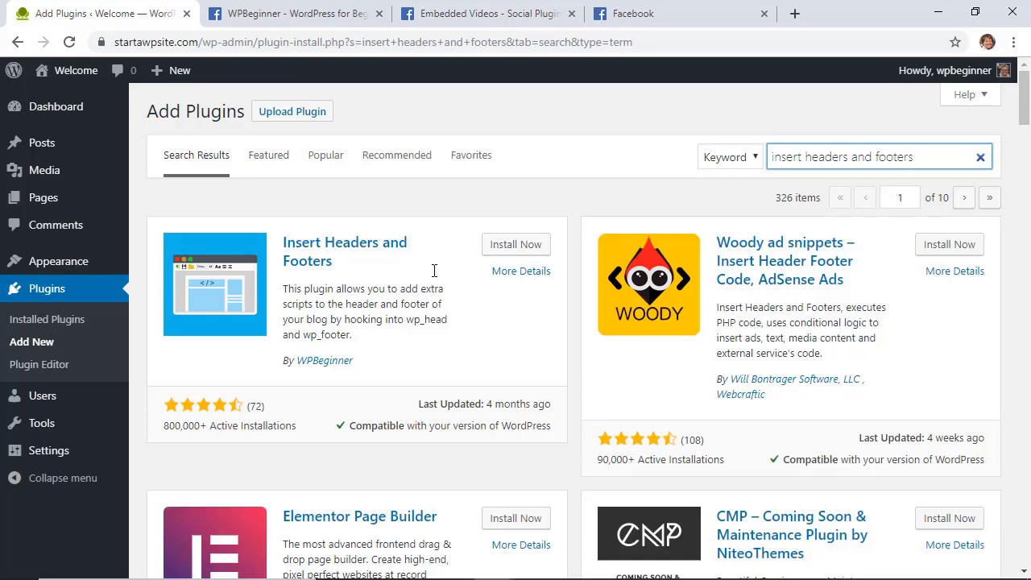
click(495, 246)
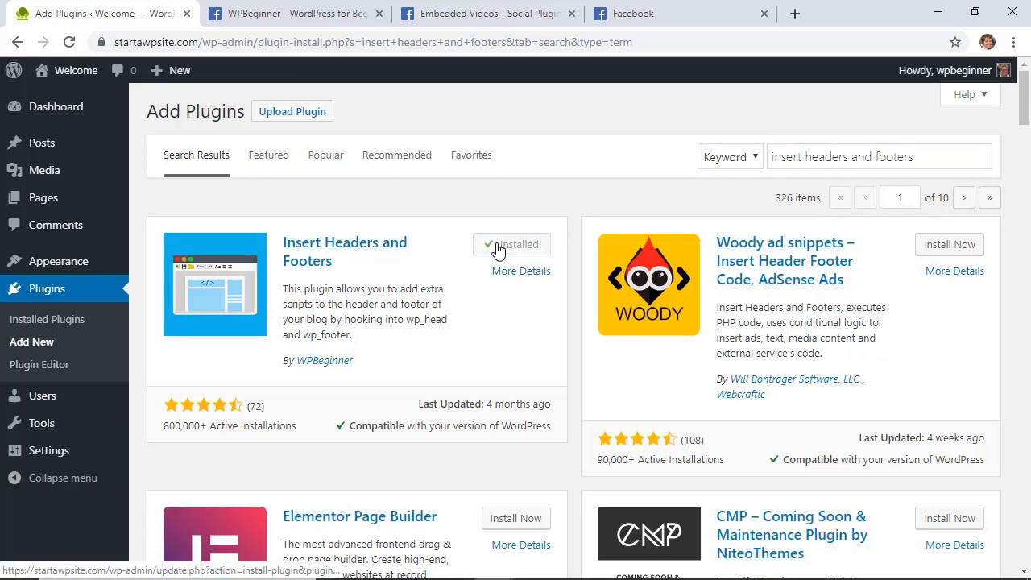
click(515, 247)
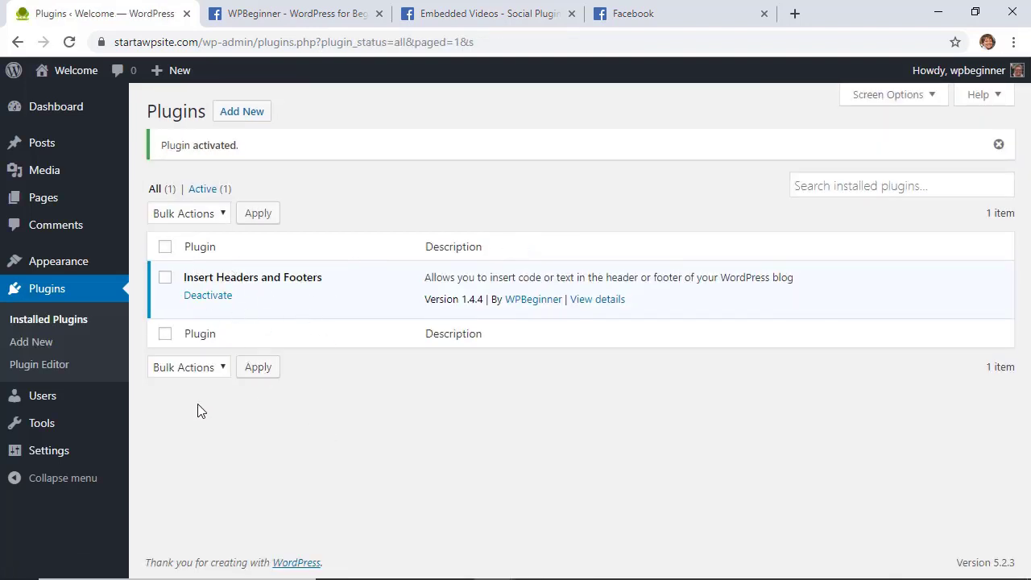
- Paste the Facebook SDK code into Scripts in Header and save the plugin settings
mouse_move(58, 452)
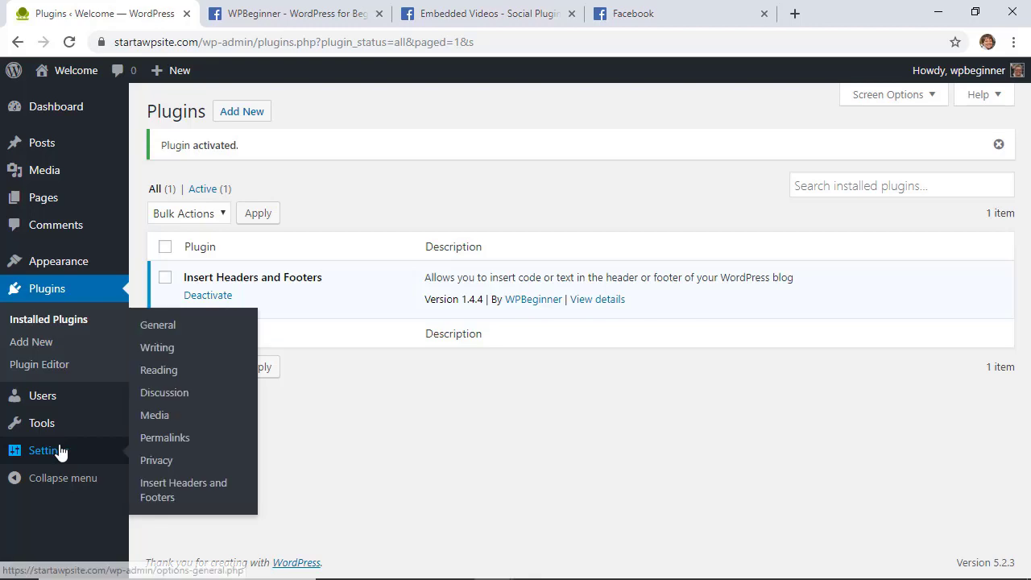
click(153, 495)
click(309, 243)
right_click(309, 243)
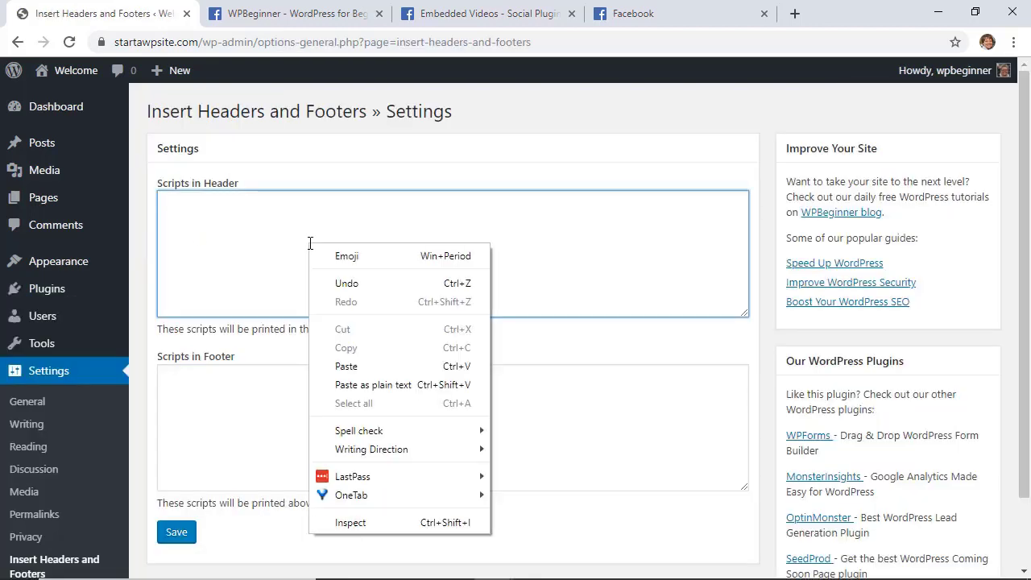
click(332, 368)
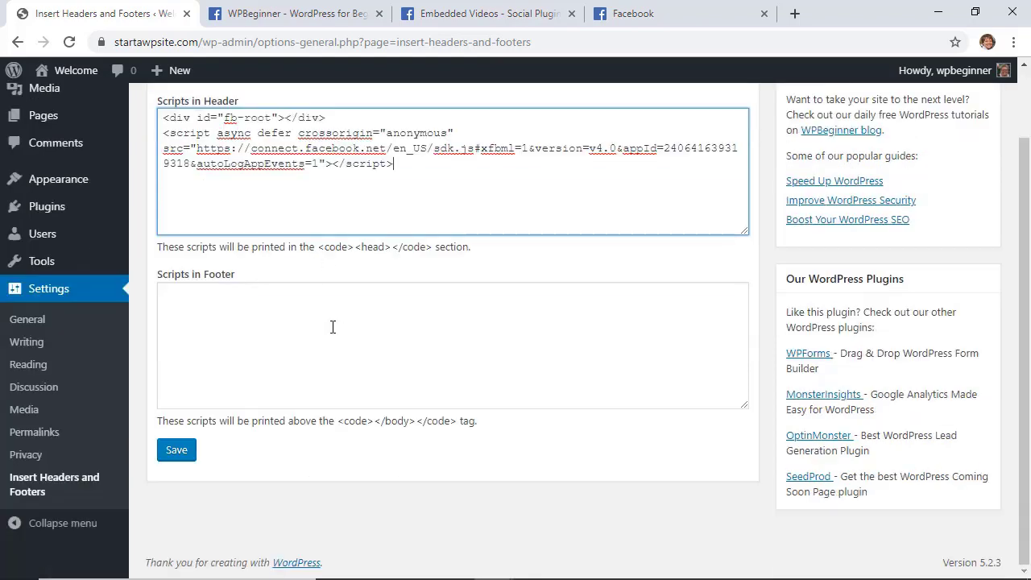
scroll(331, 327, down, 2)
click(175, 449)
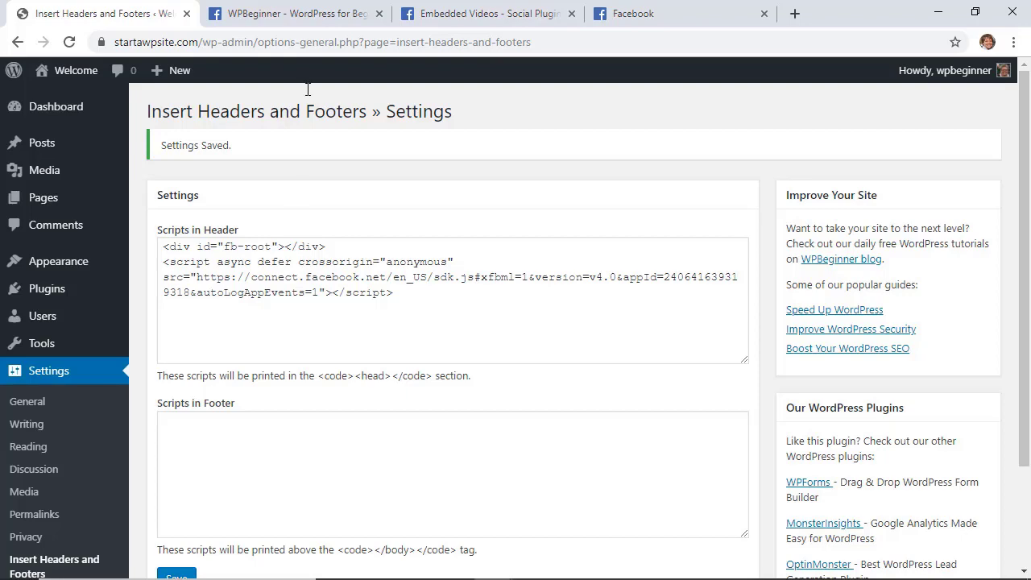
click(447, 16)
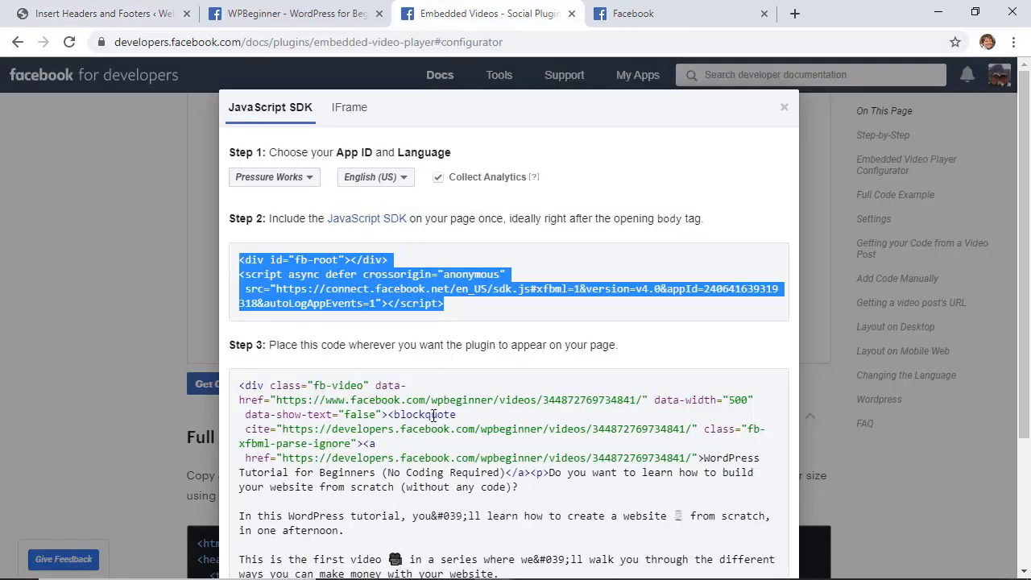
- Copy the Step 3 fb-video embed code for the WordPress tutorial video
scroll(433, 416, down, 2)
right_click(449, 361)
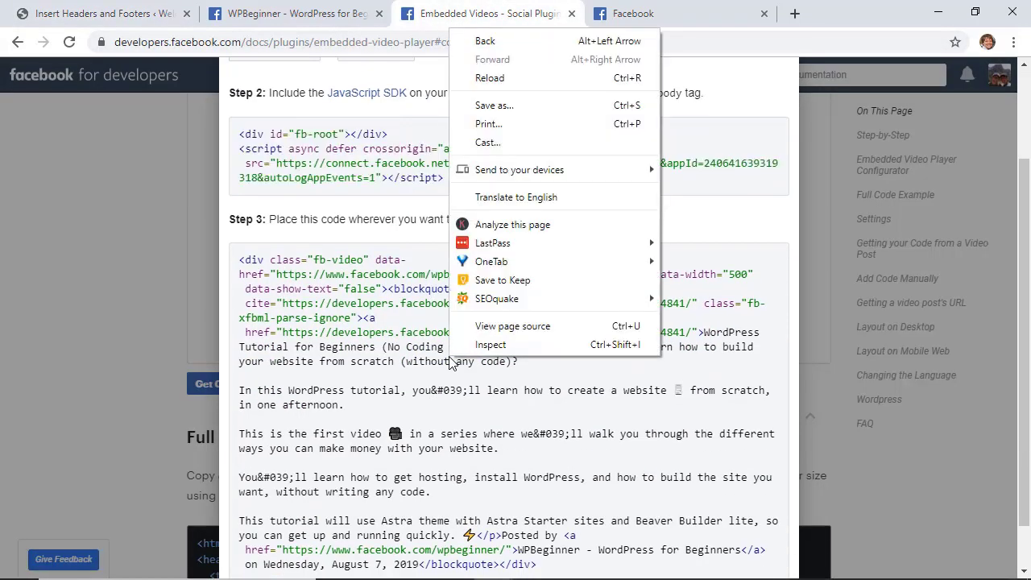
click(371, 325)
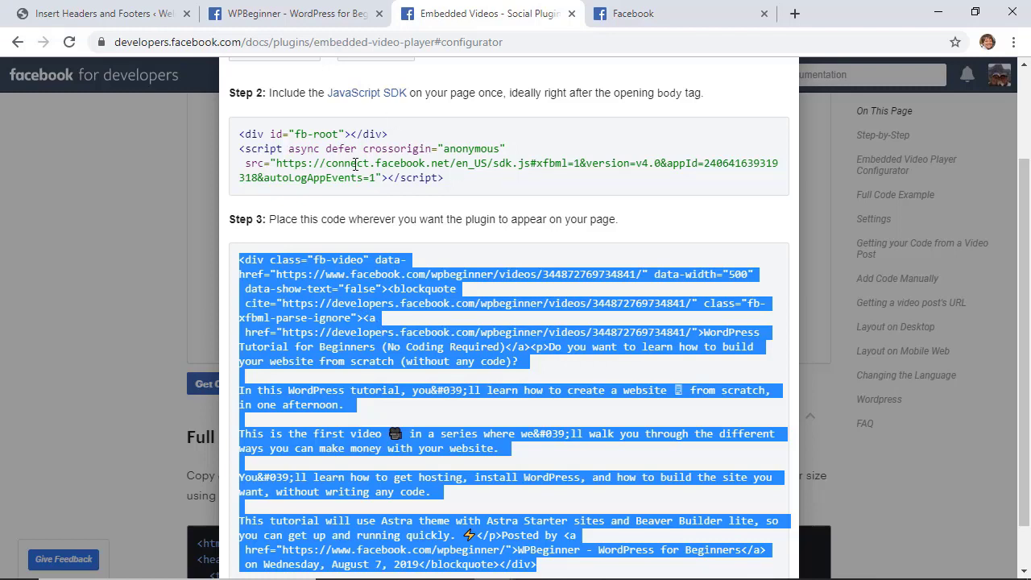
right_click(345, 292)
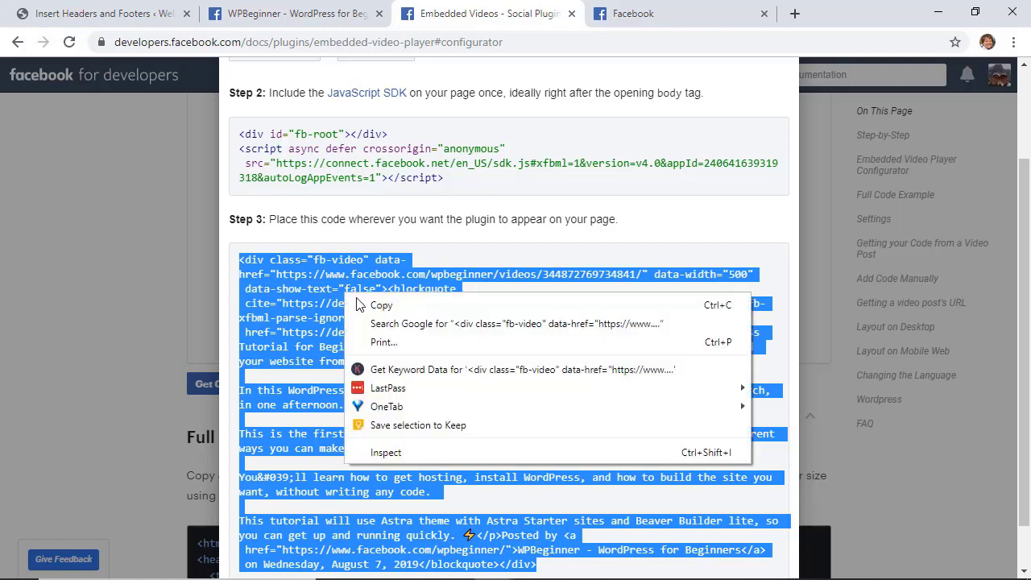
click(381, 305)
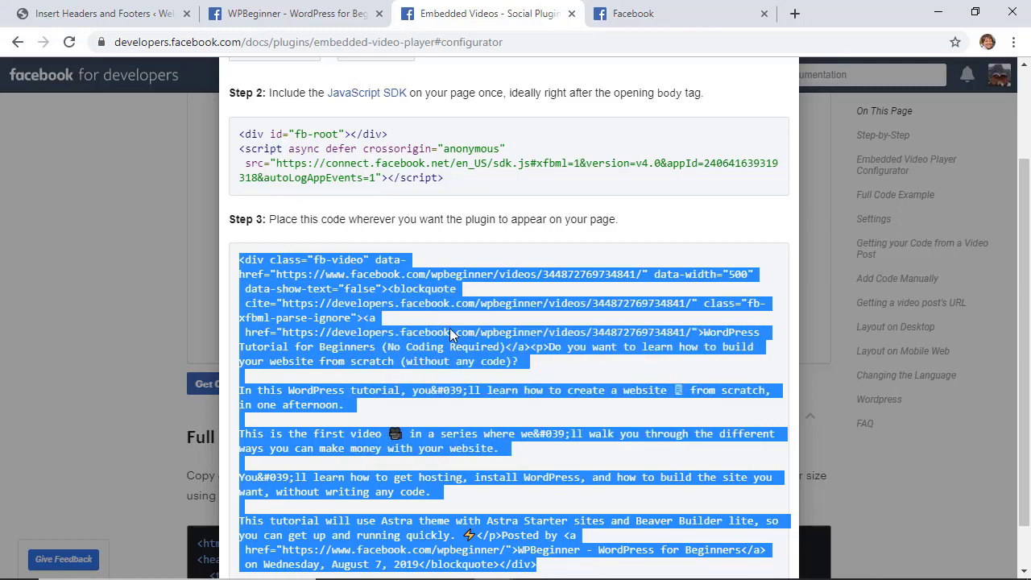
right_click(366, 310)
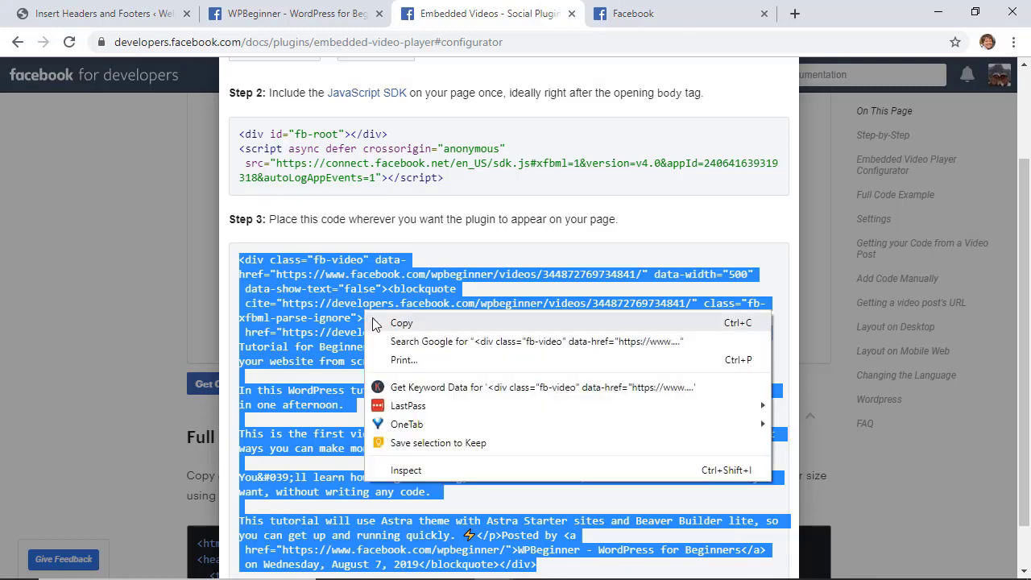
click(375, 321)
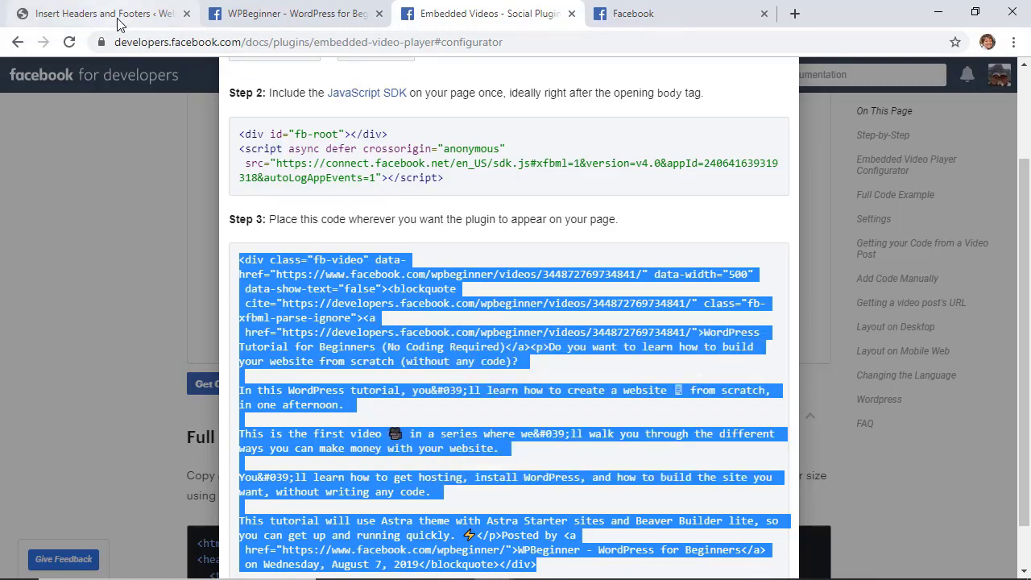
click(179, 16)
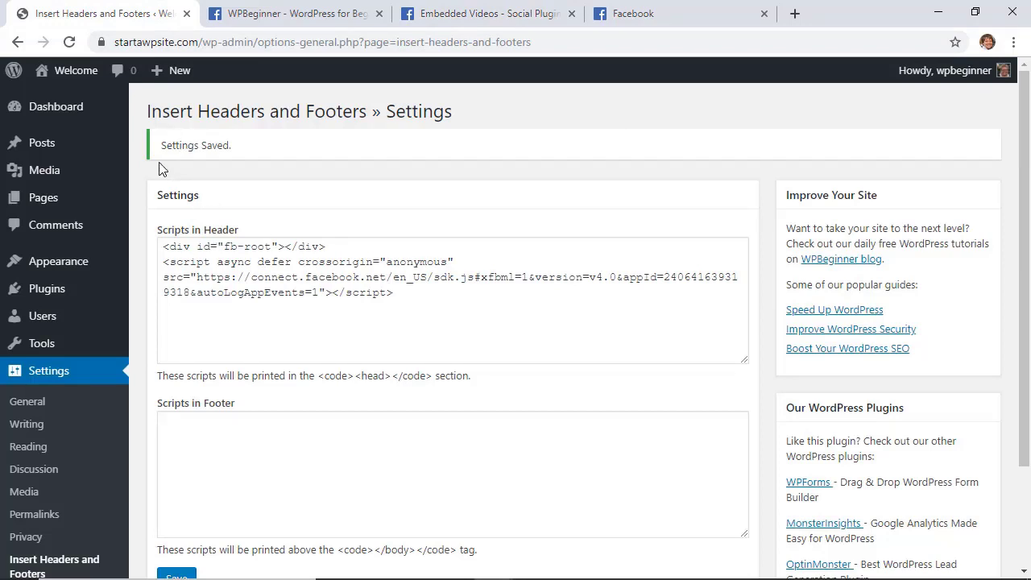
- Start a new post titled 'Facebook' and add a Custom HTML block
mouse_move(39, 143)
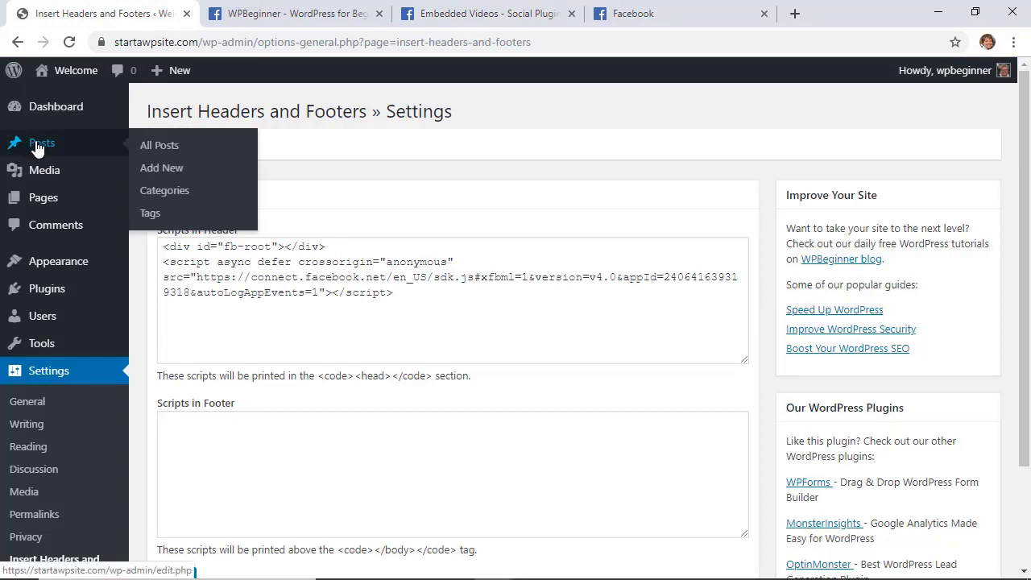
click(159, 170)
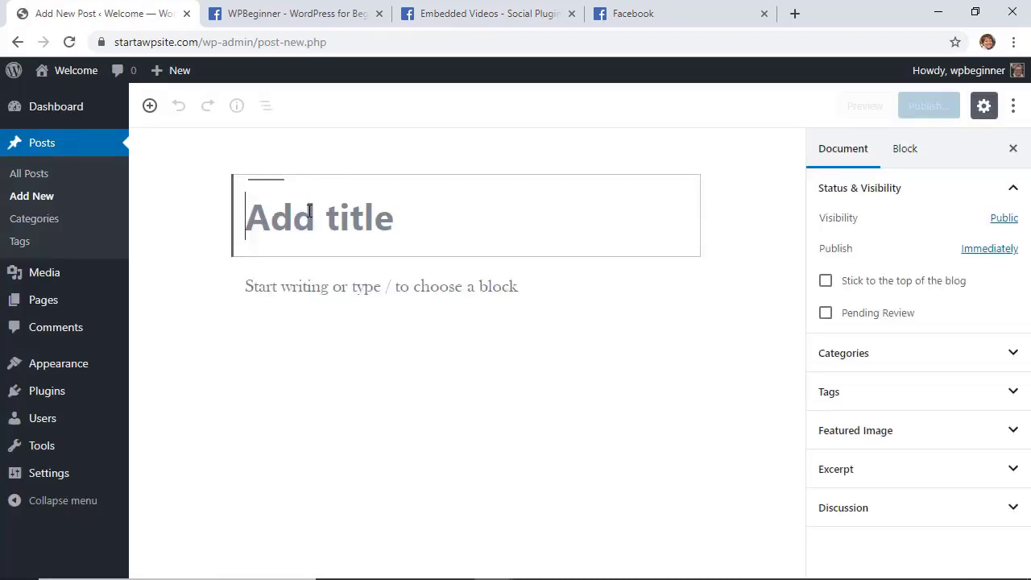
text(Facebook)
click(253, 274)
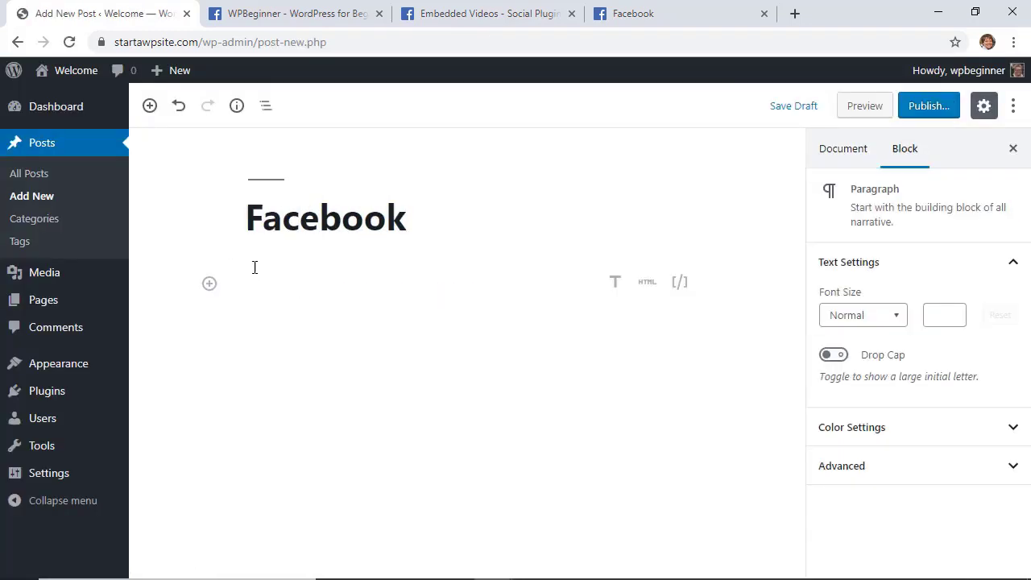
click(209, 286)
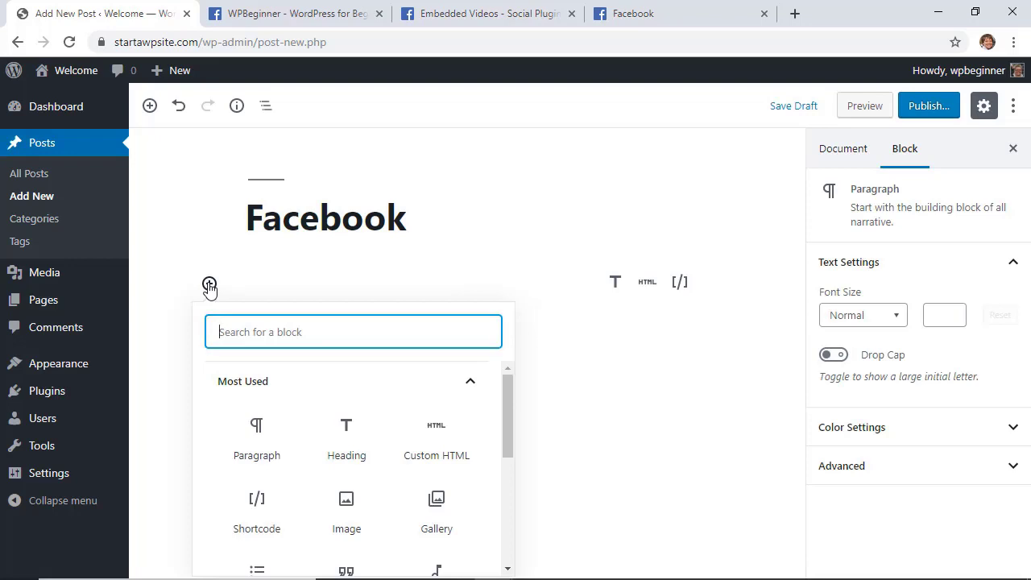
text(cust)
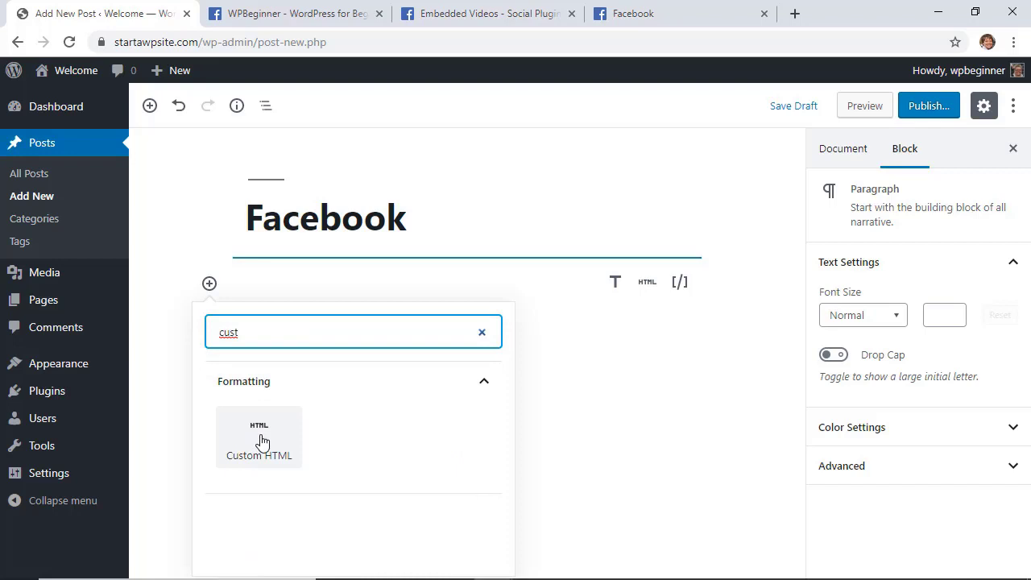
click(259, 439)
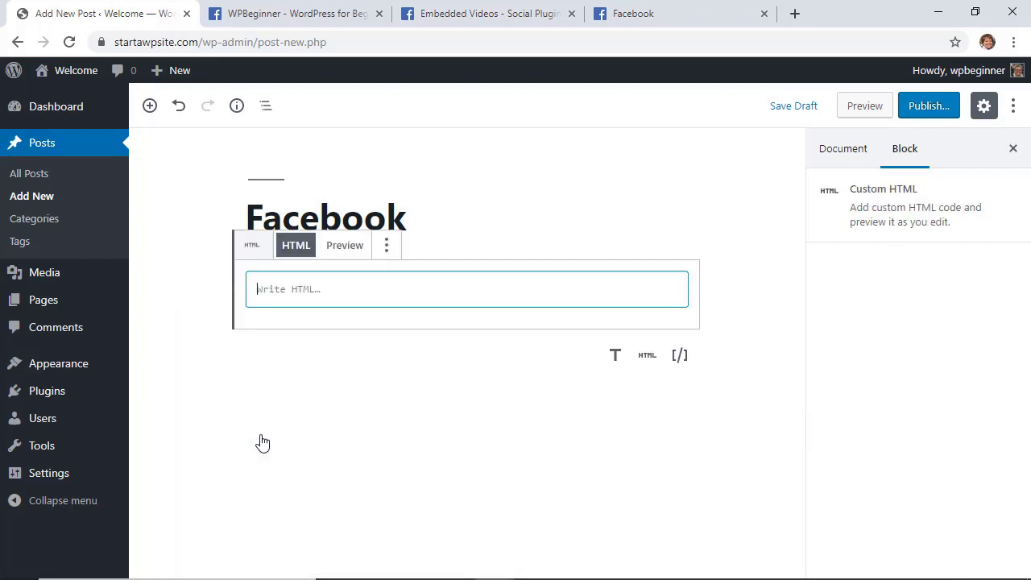
- Paste the Facebook video embed code into the Custom HTML block
right_click(296, 291)
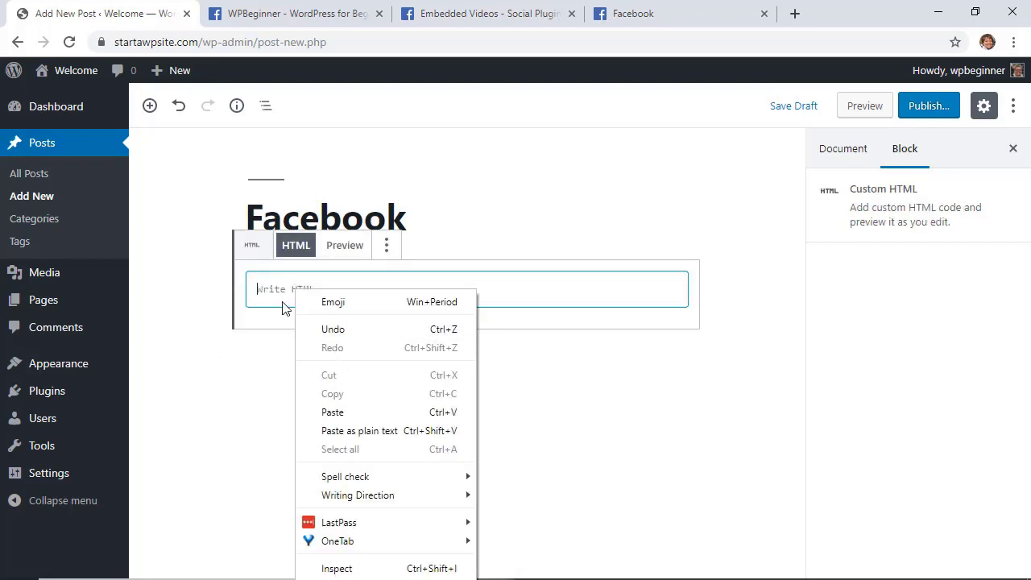
click(278, 299)
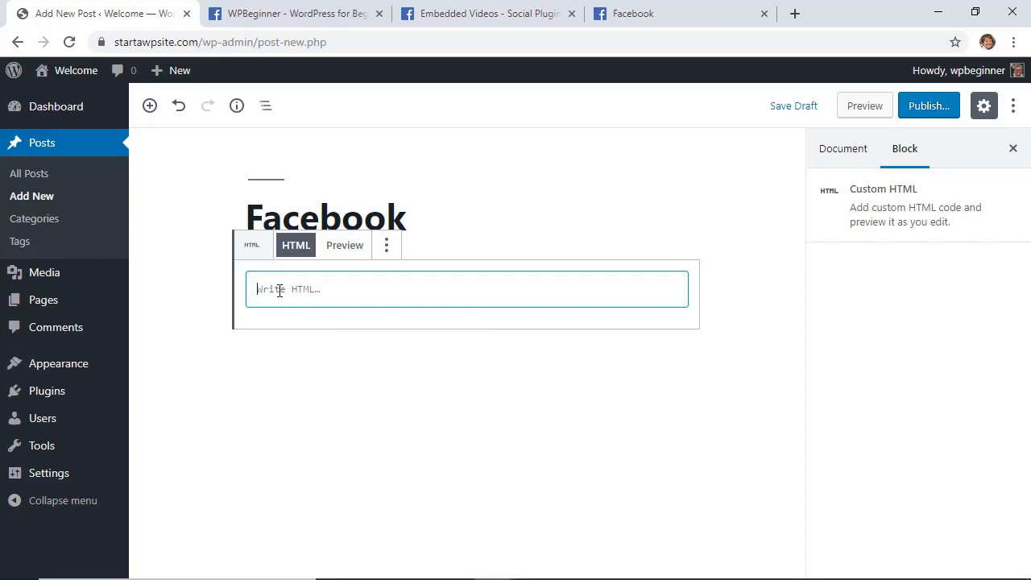
right_click(280, 291)
click(332, 411)
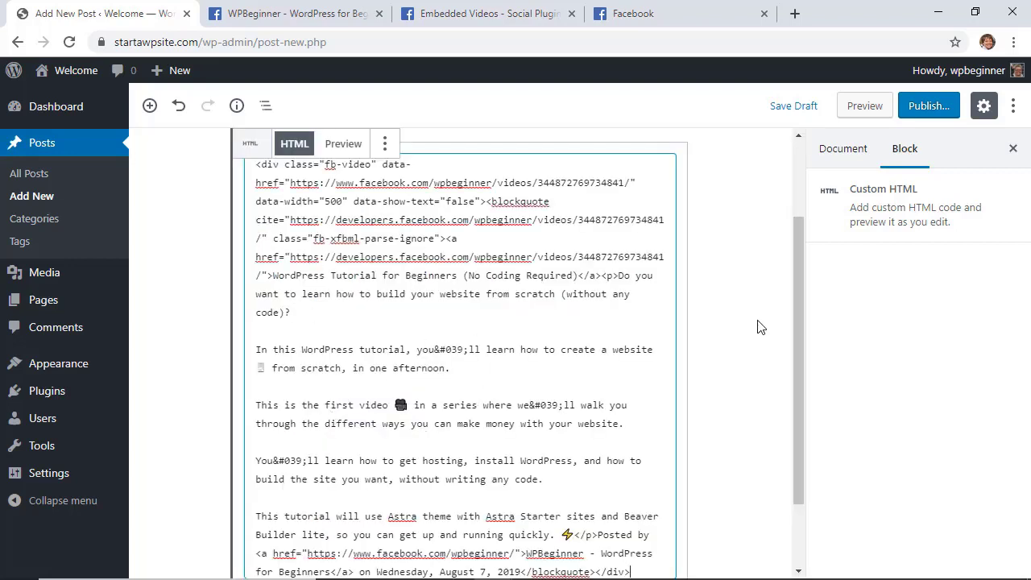
scroll(757, 327, up, 1)
scroll(757, 327, down, 2)
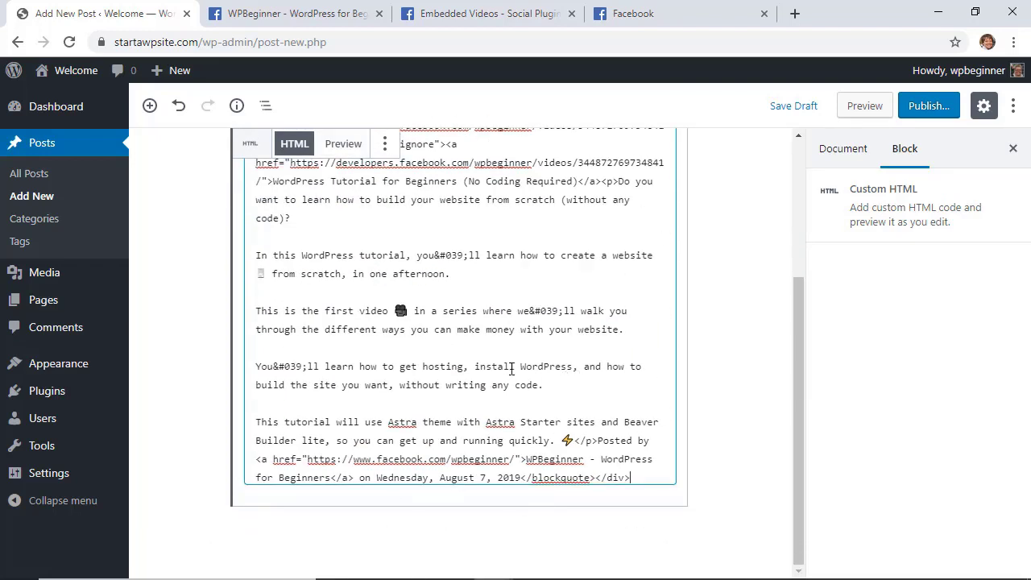
- Publish the post and view it in a new browser tab
click(932, 107)
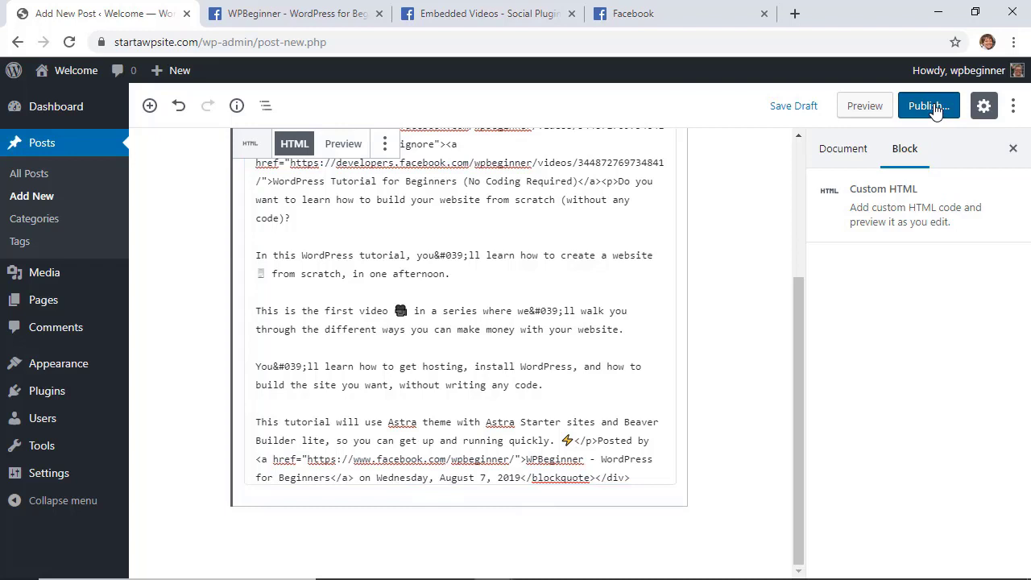
click(934, 111)
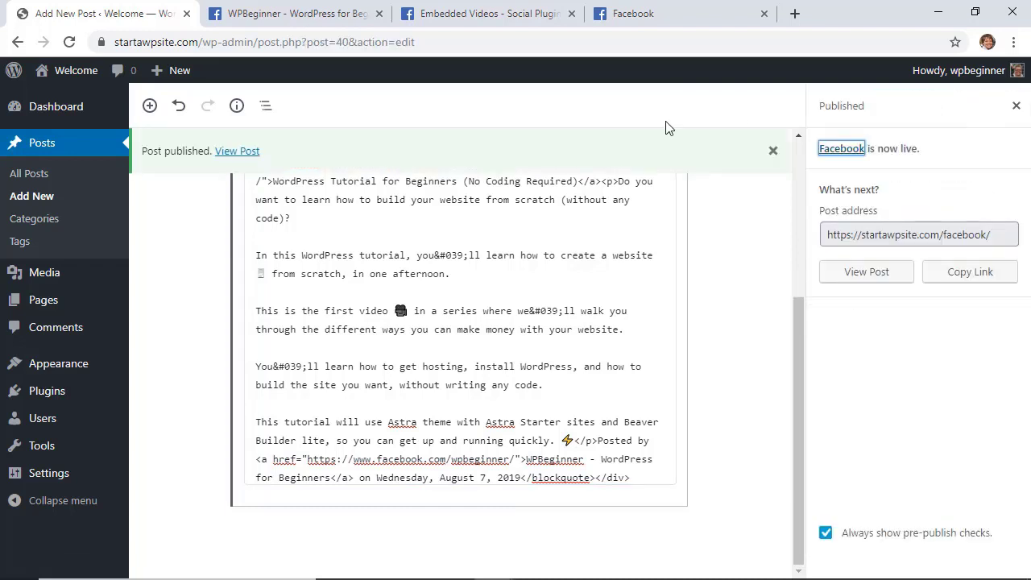
right_click(230, 154)
click(298, 164)
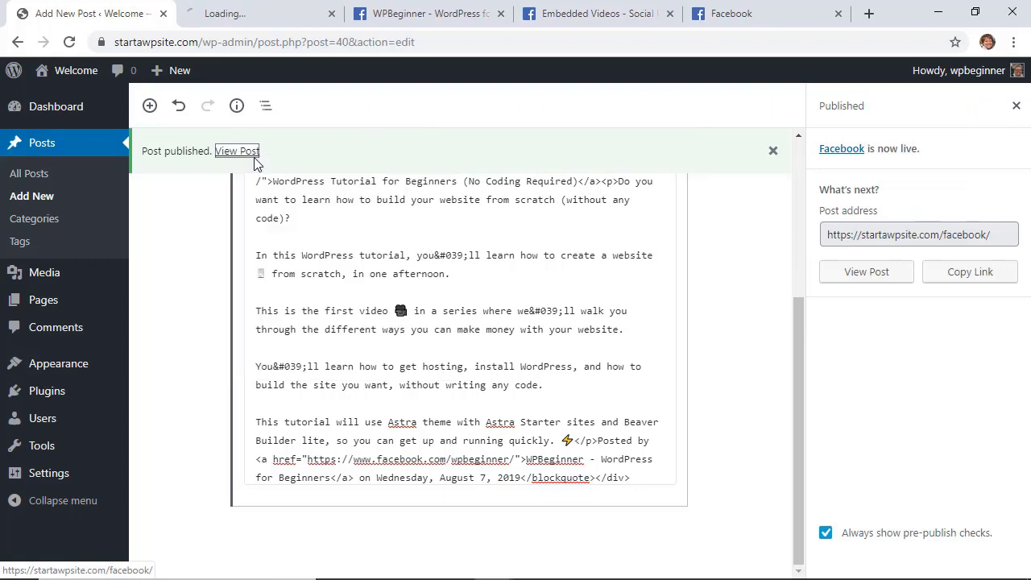
click(258, 13)
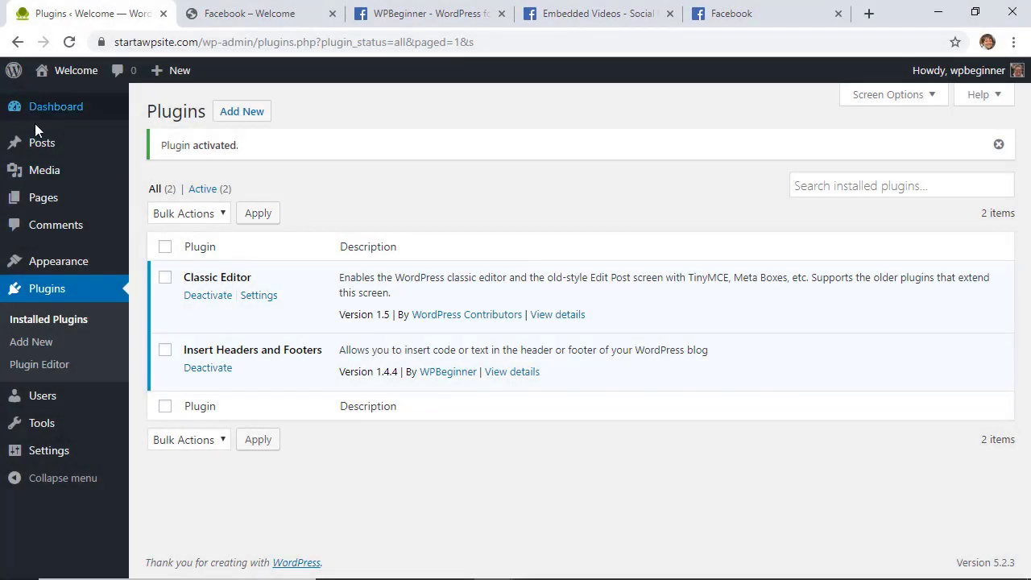
- Create a classic-editor post titled 'Facebook classic editor' with the embed code pasted in Text mode
mouse_move(31, 146)
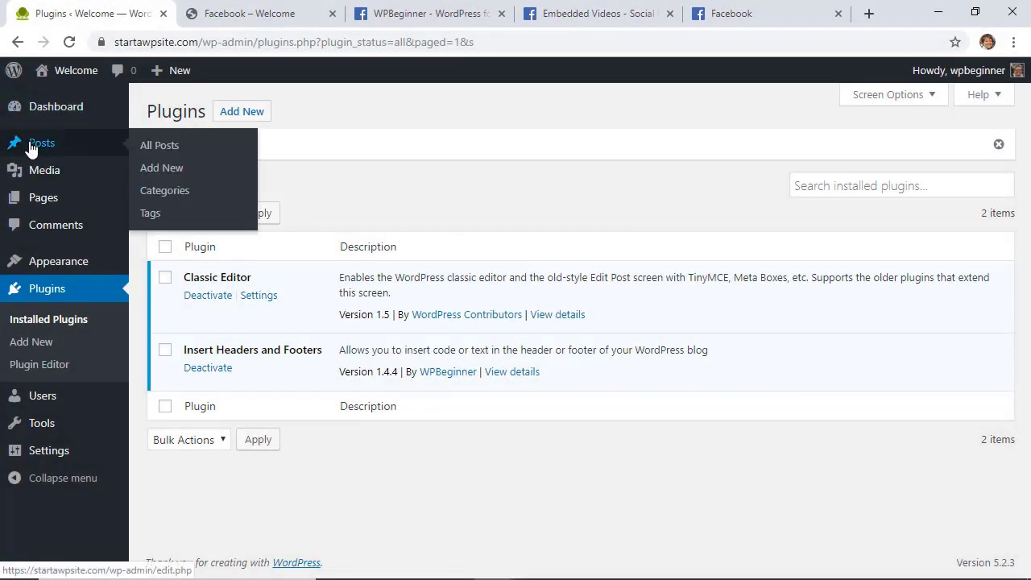
click(163, 170)
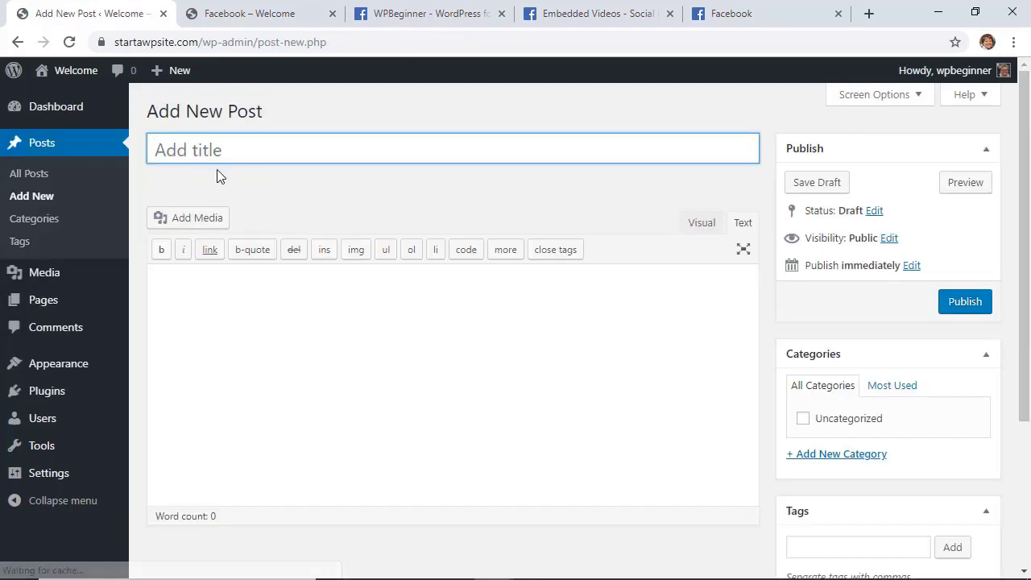
click(691, 227)
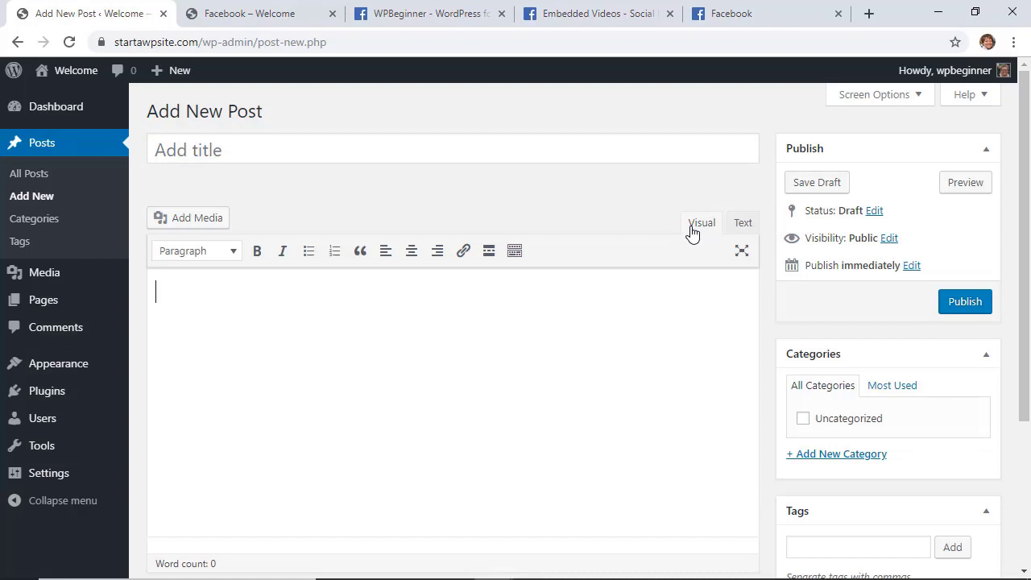
click(744, 223)
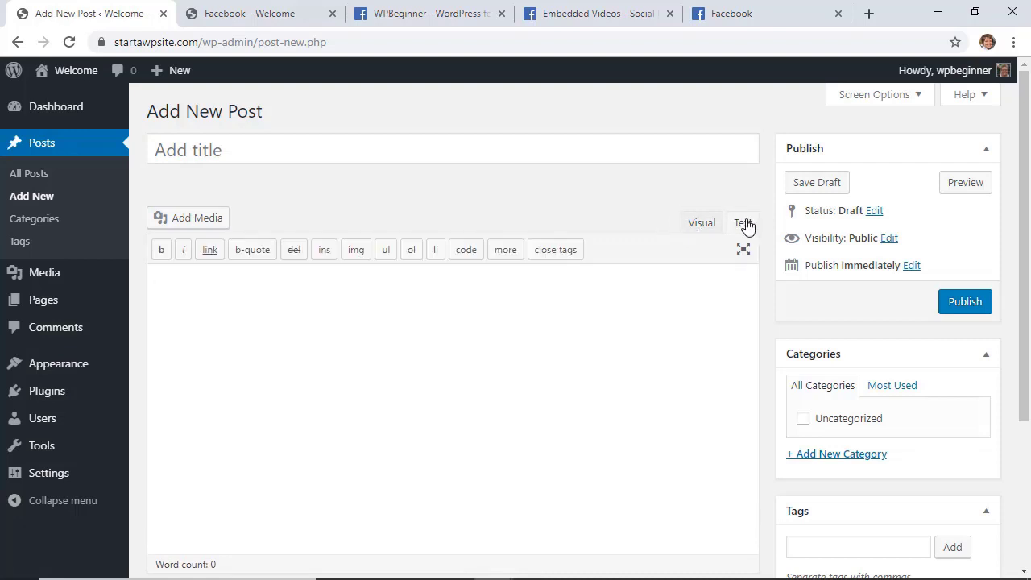
click(516, 294)
key(ctrl+v)
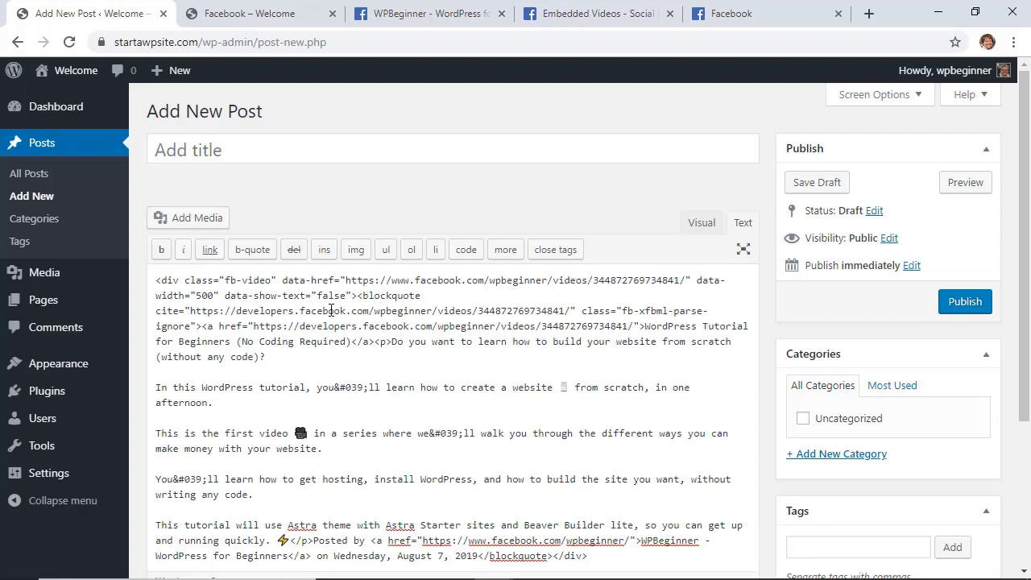
click(265, 148)
text(Facebook classic editor)
- Publish the post, check the embedded video on its page, then list all posts
click(958, 300)
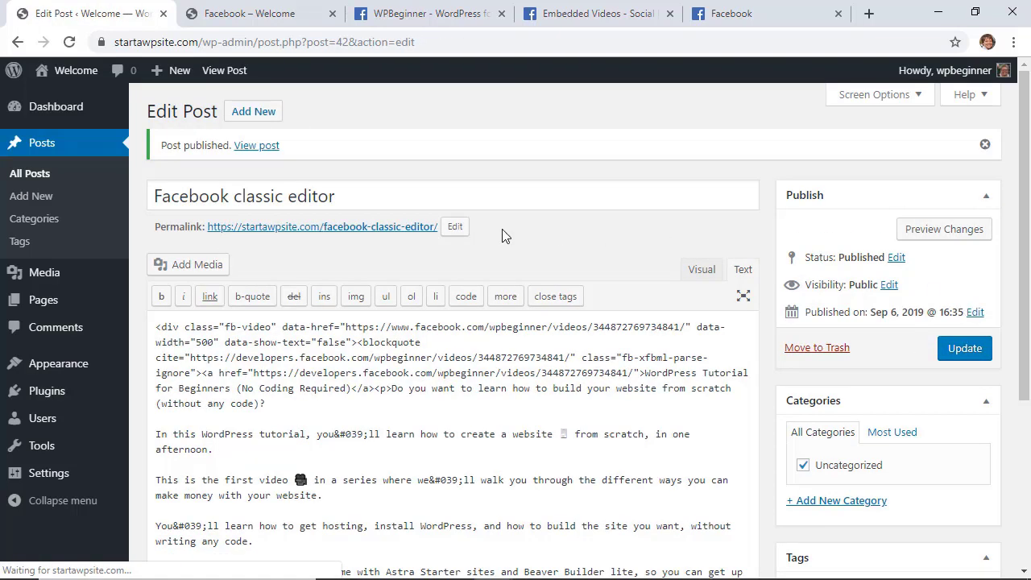
click(379, 228)
scroll(633, 296, down, 2)
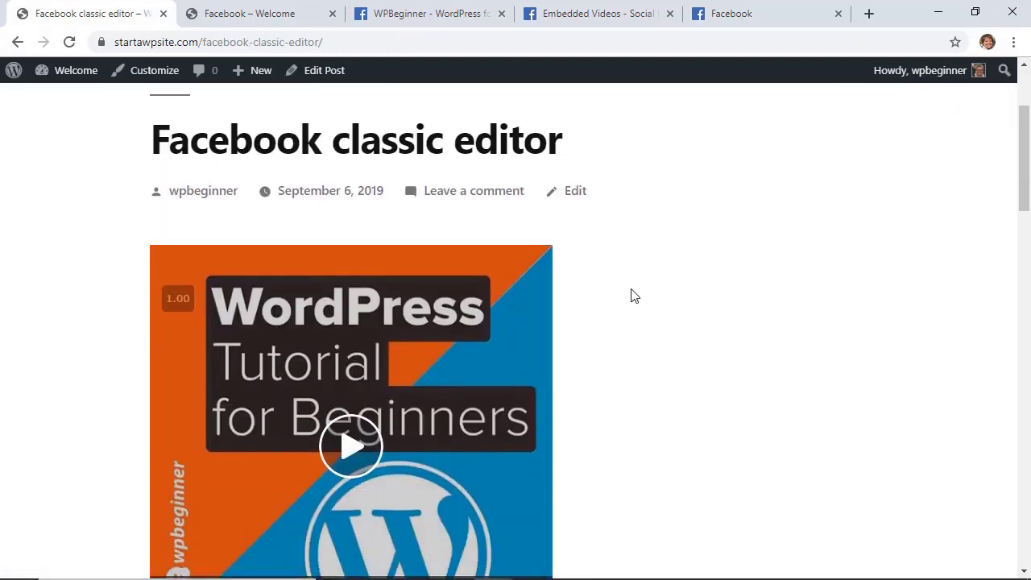
scroll(633, 296, down, 1)
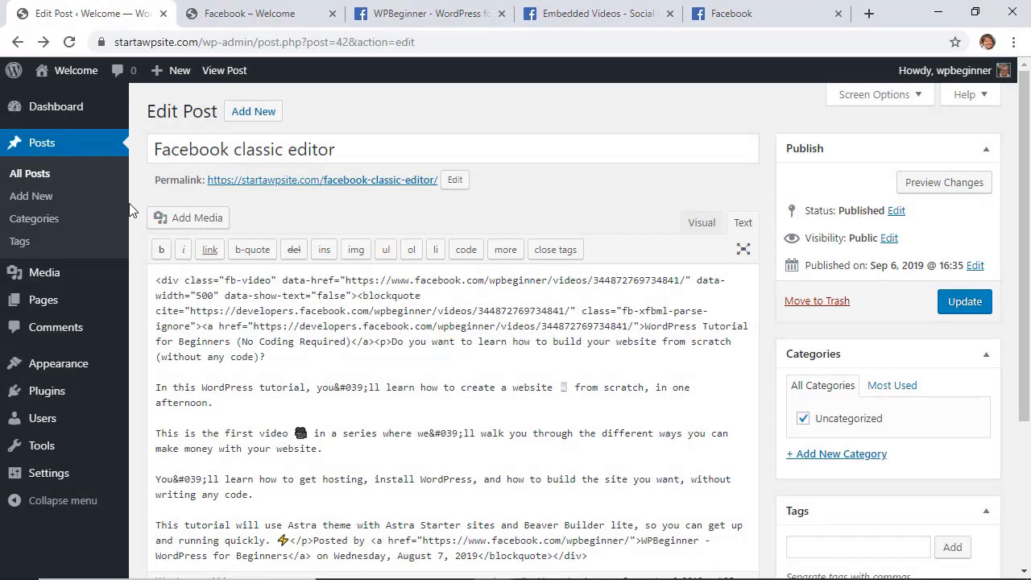
click(38, 172)
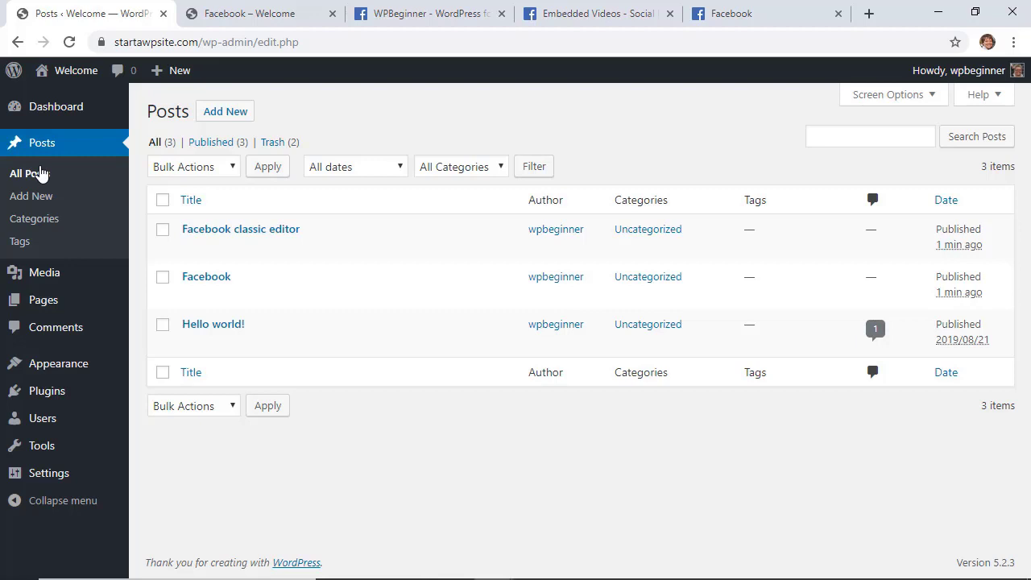
- Start a public Facebook Live video broadcast from the post composer
click(722, 24)
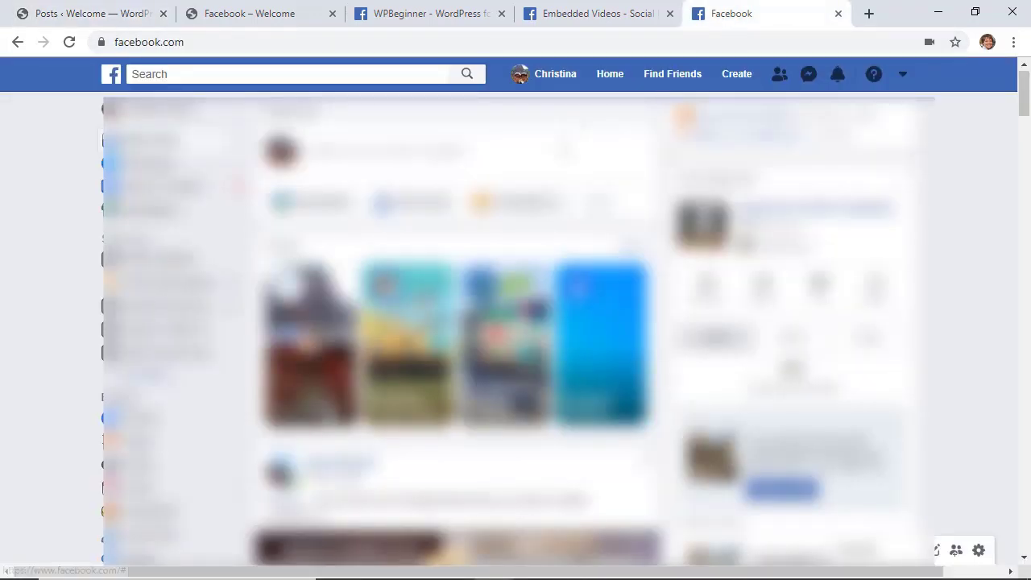
click(561, 150)
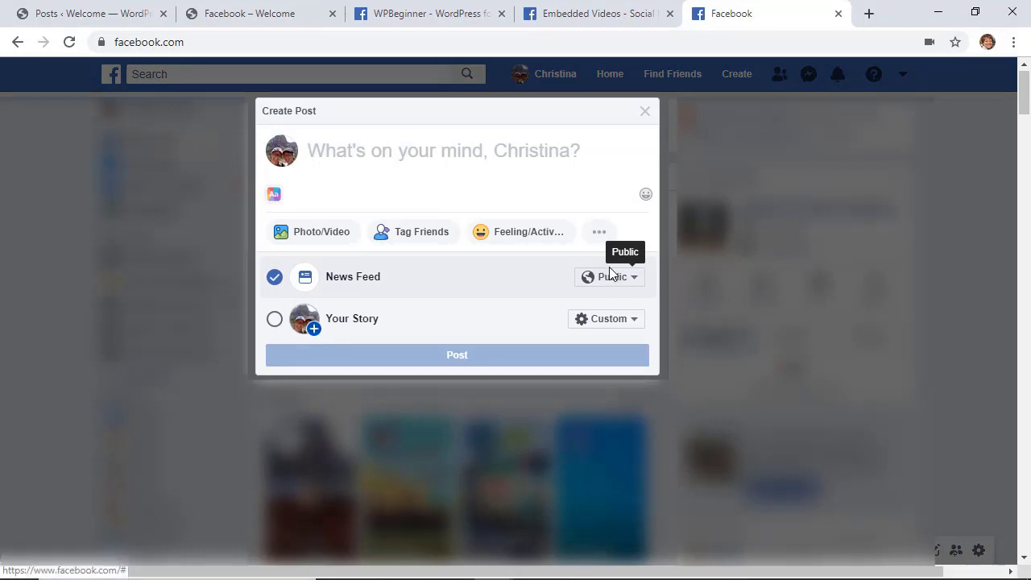
click(597, 233)
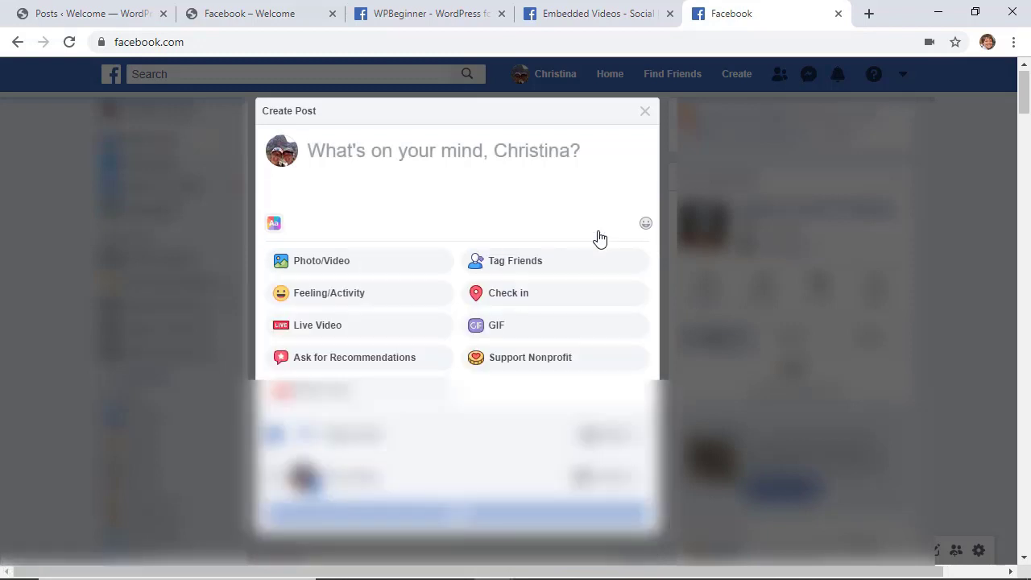
click(330, 329)
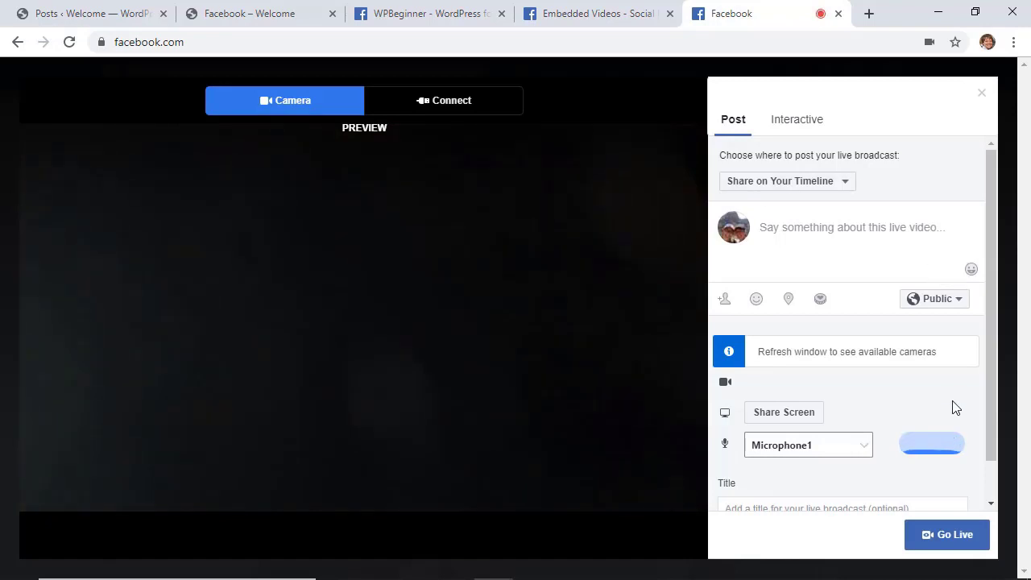
click(944, 538)
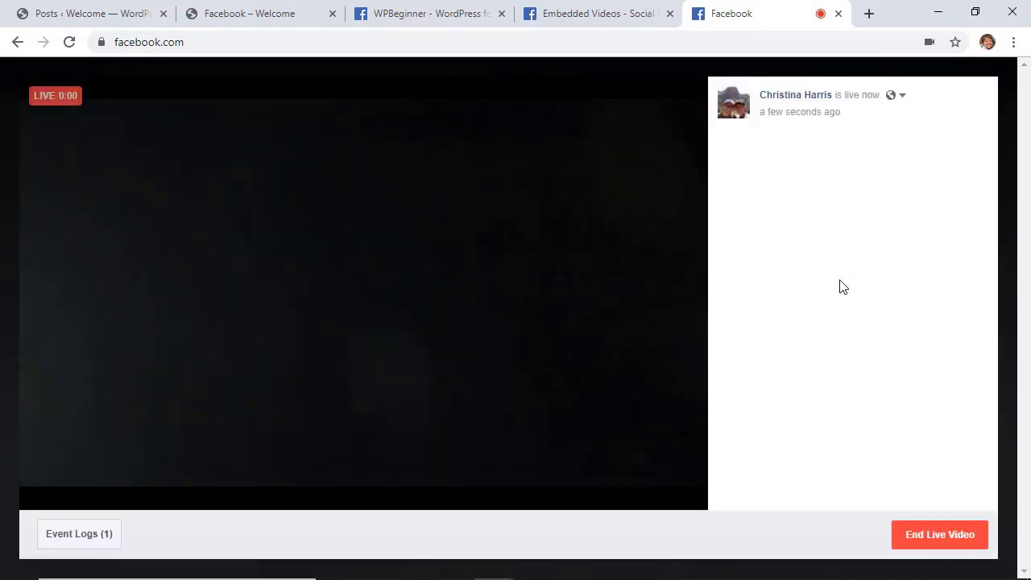
- Copy the live video's link from its post timestamp
right_click(788, 118)
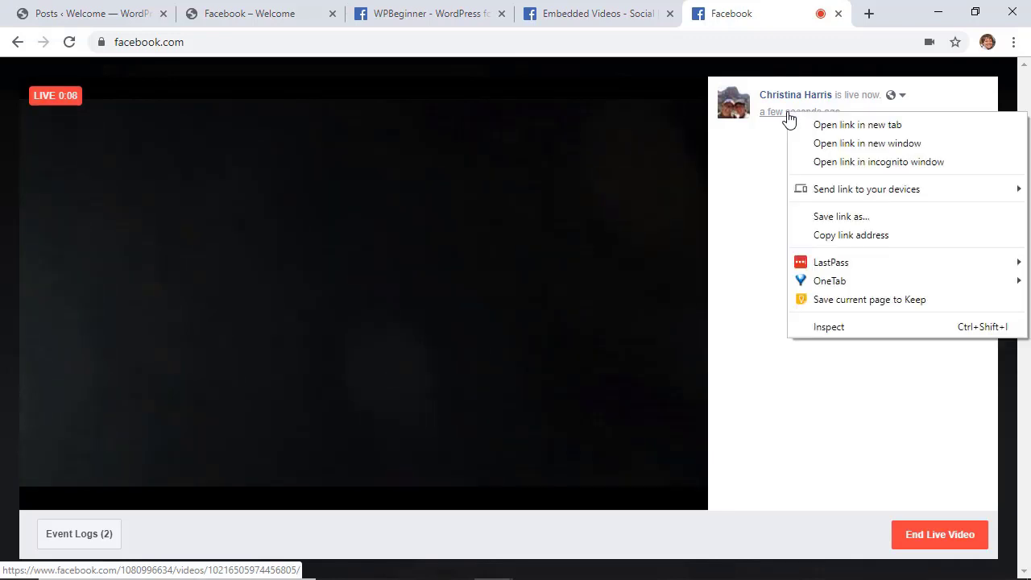
click(825, 234)
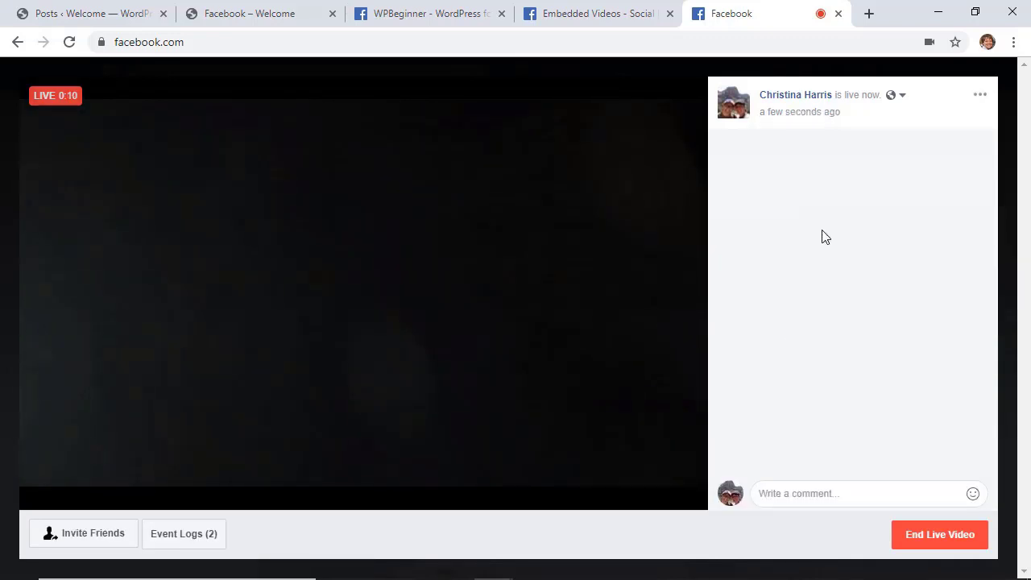
click(582, 21)
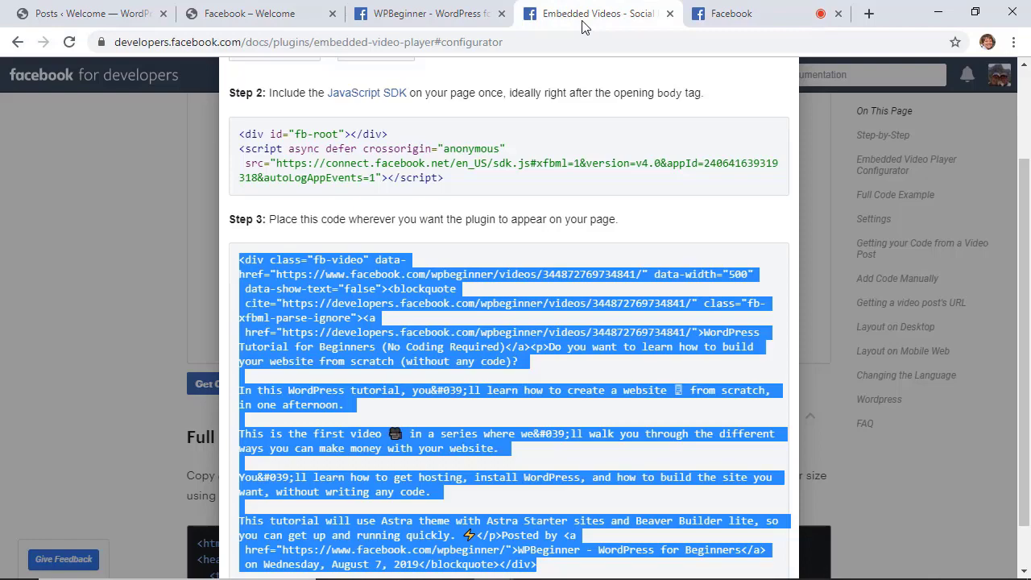
- Replace the configurator's 'URL of video' with the copied live video link
click(201, 232)
scroll(202, 237, up, 3)
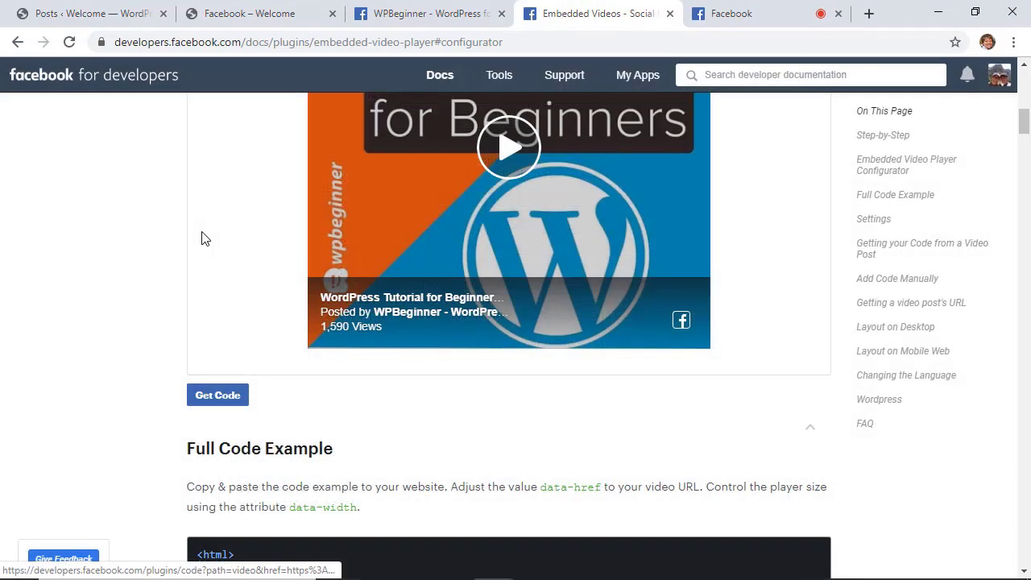
scroll(202, 237, up, 2)
click(254, 245)
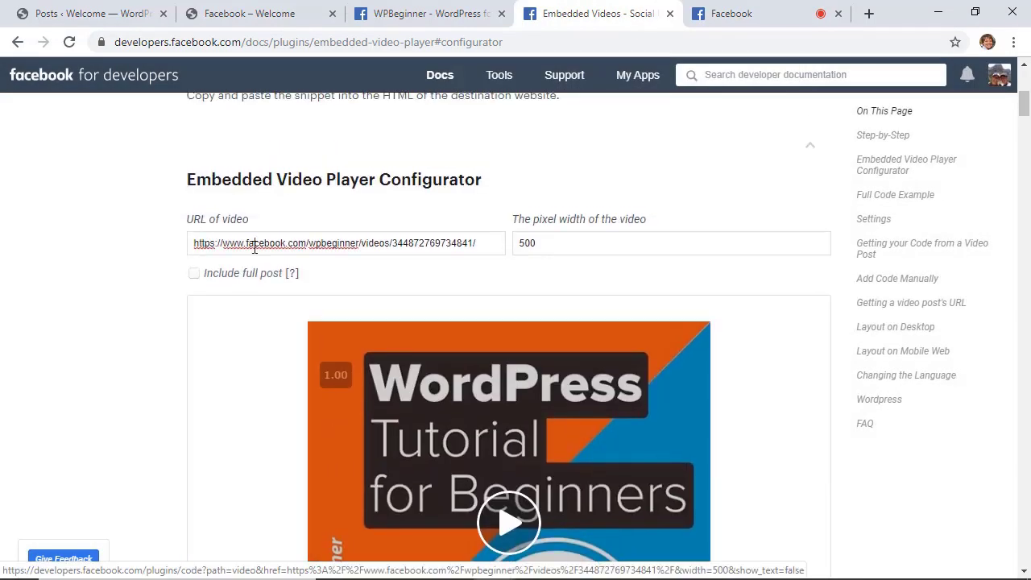
key(ctrl+a)
key(BackSpace)
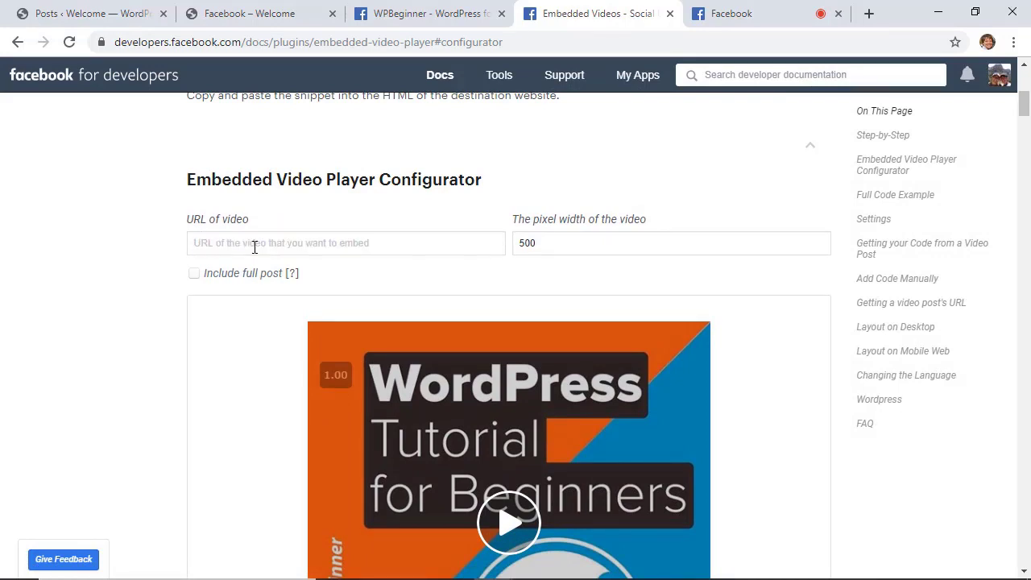
right_click(254, 246)
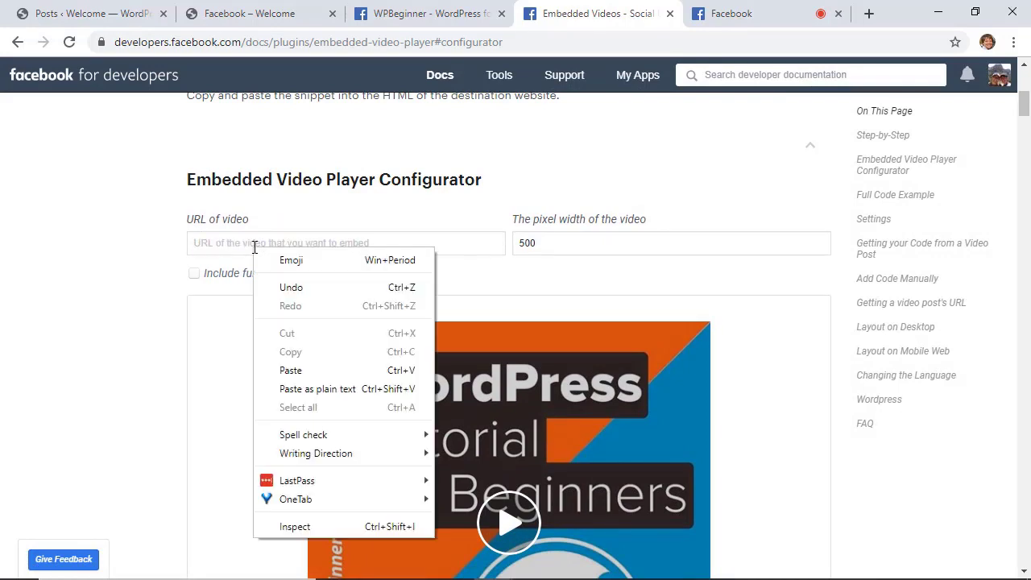
click(291, 370)
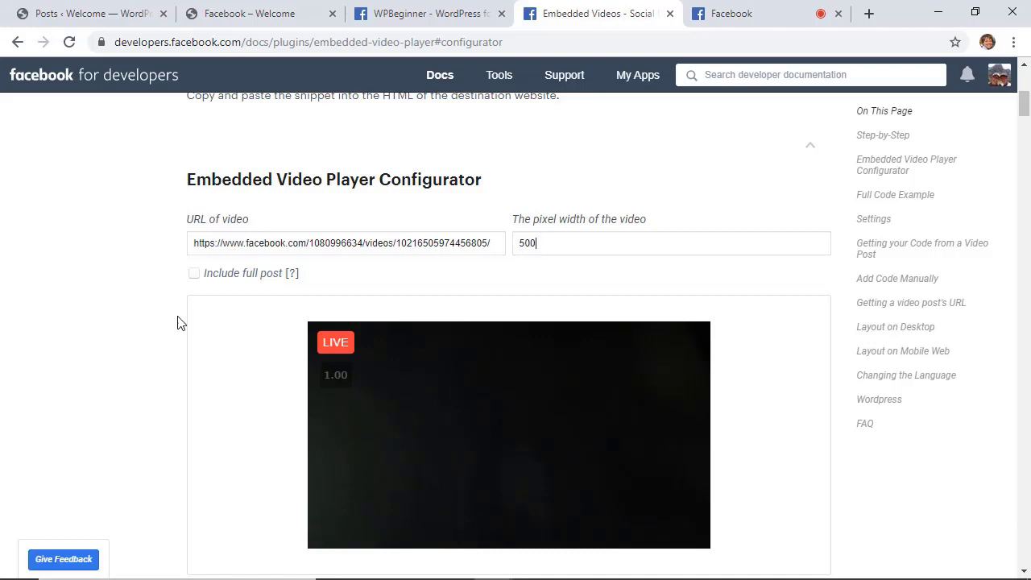
- Generate and copy the Step 3 embed code for the live video
scroll(169, 329, down, 3)
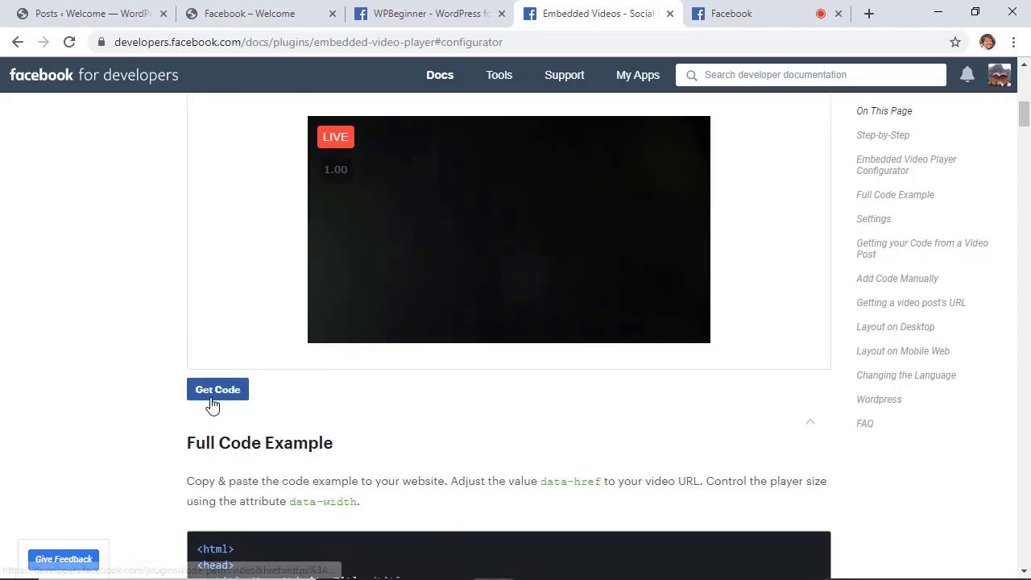
click(214, 394)
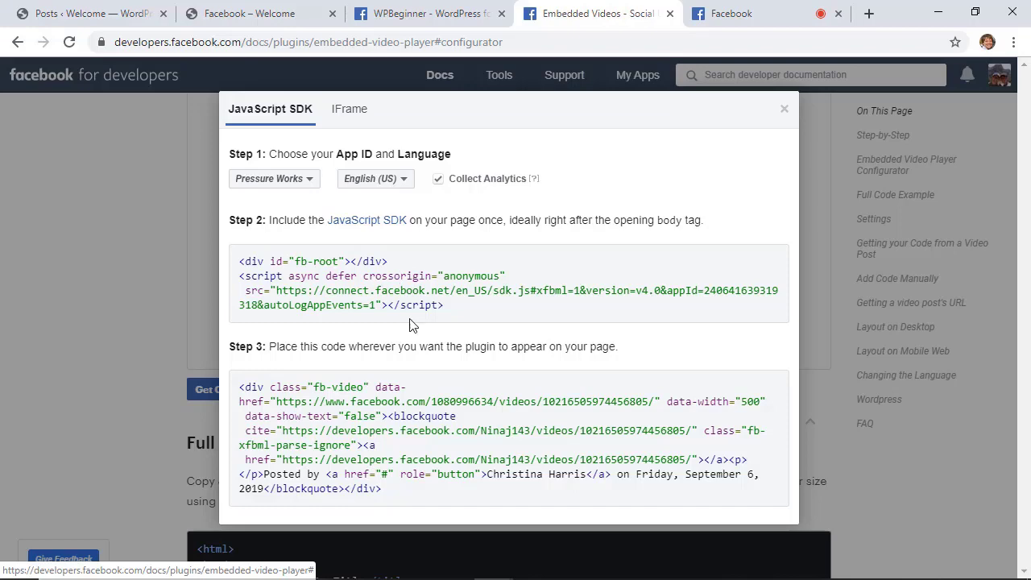
click(417, 403)
right_click(417, 403)
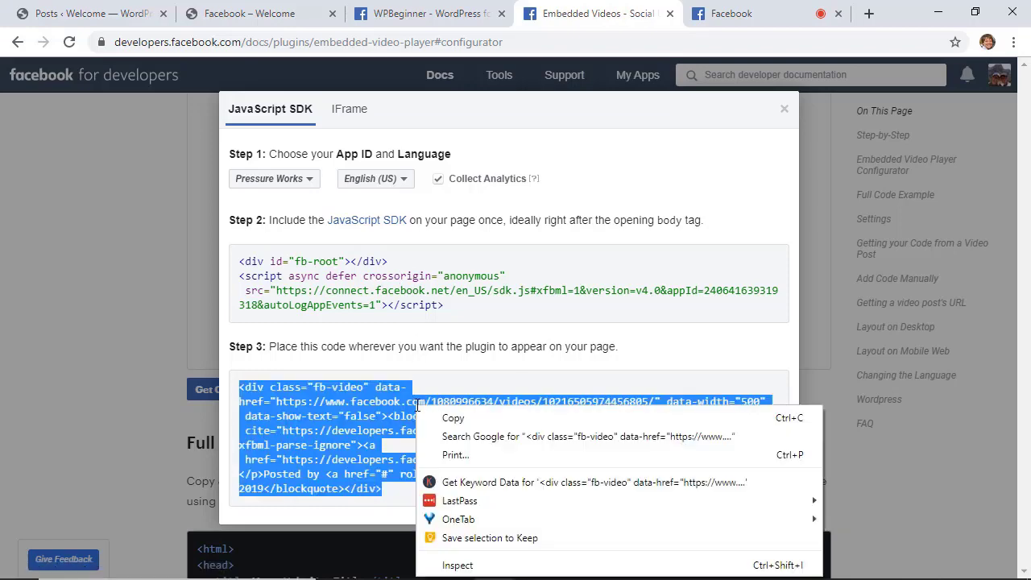
click(434, 420)
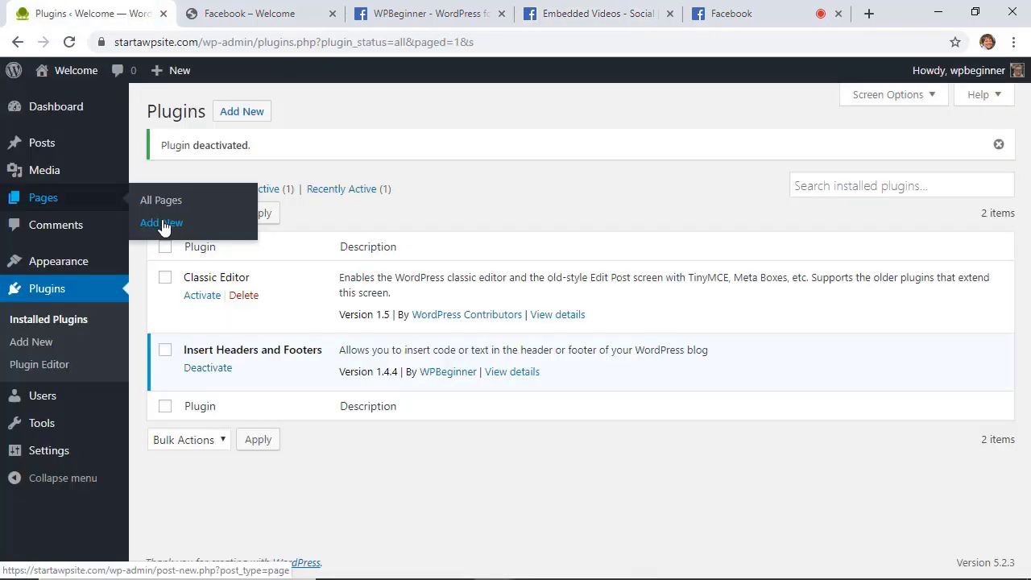
- Create a new page titled 'Facebook Live' containing a Custom HTML block
click(162, 224)
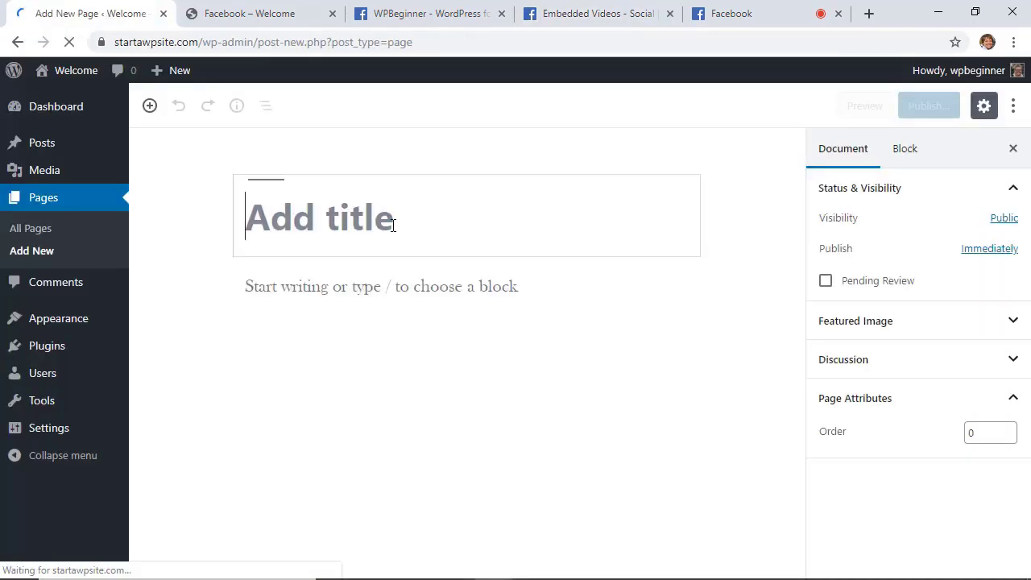
text(Facebook Live)
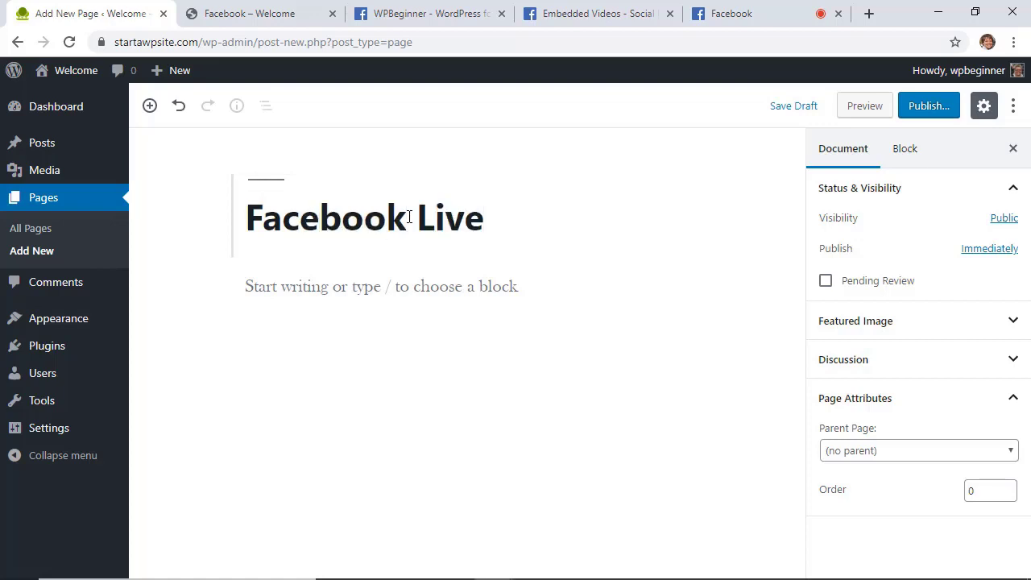
click(376, 295)
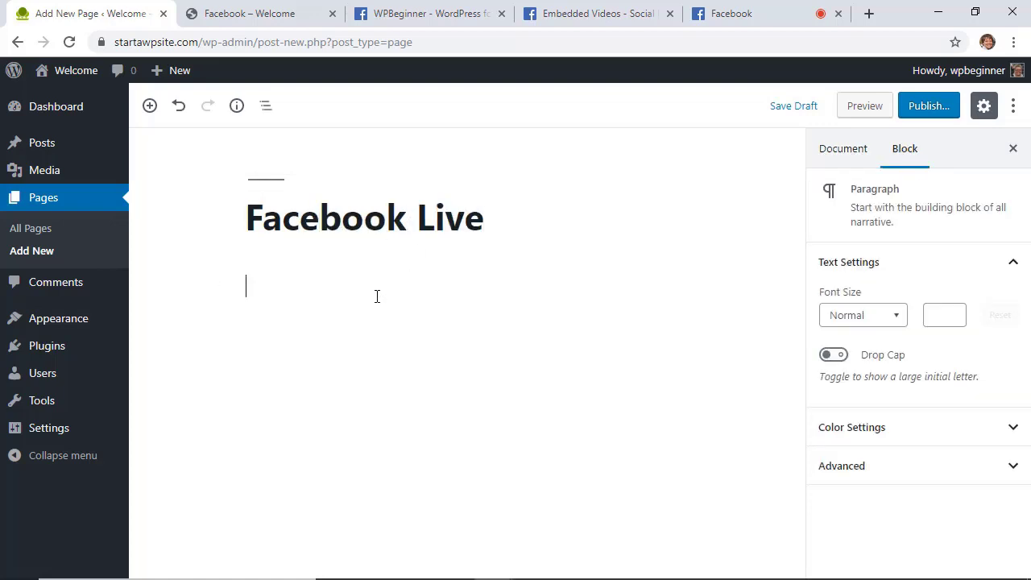
click(209, 286)
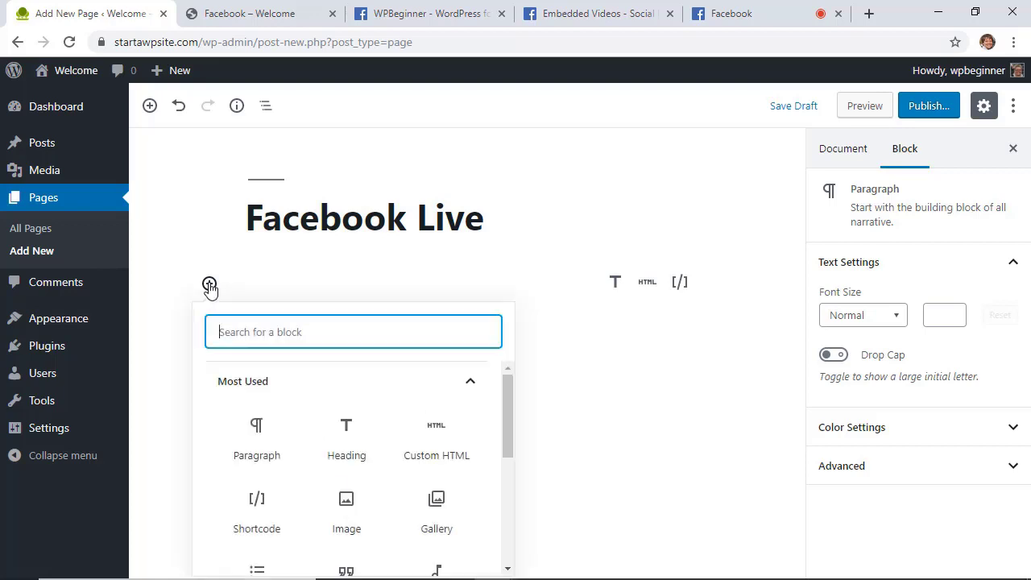
click(419, 441)
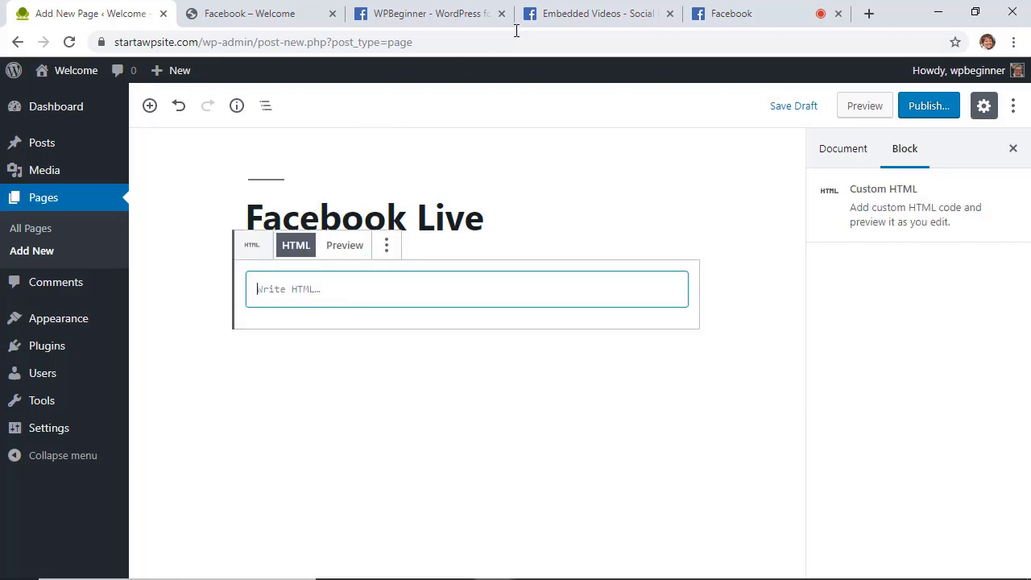
click(571, 16)
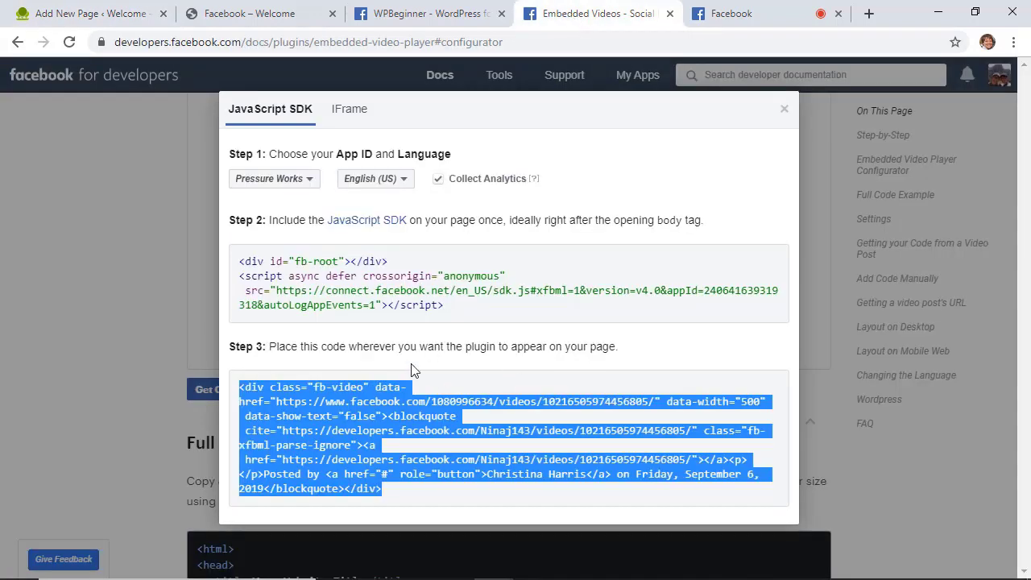
click(132, 18)
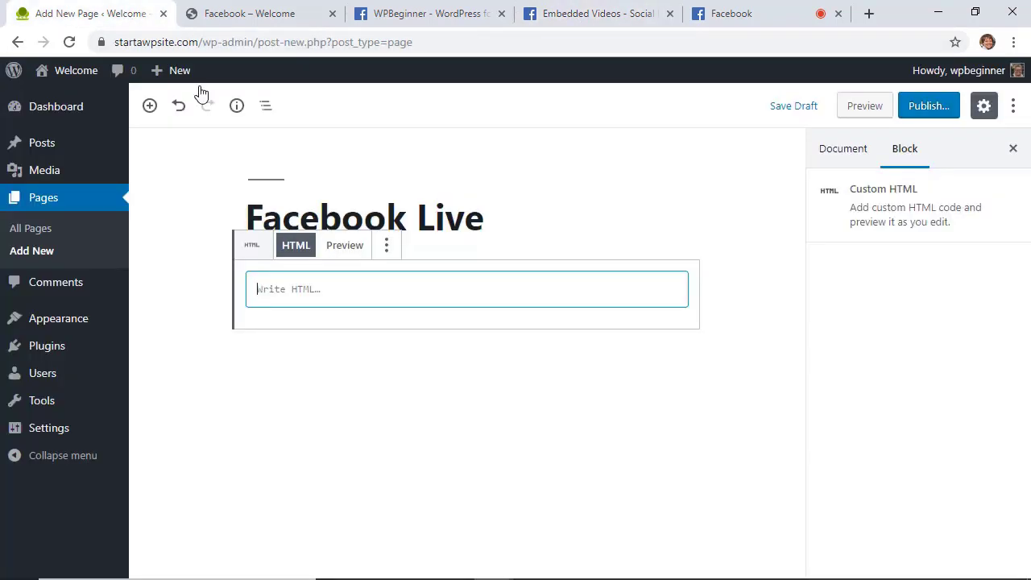
- Paste the live video embed code into the block, publish the page, and view it
right_click(283, 293)
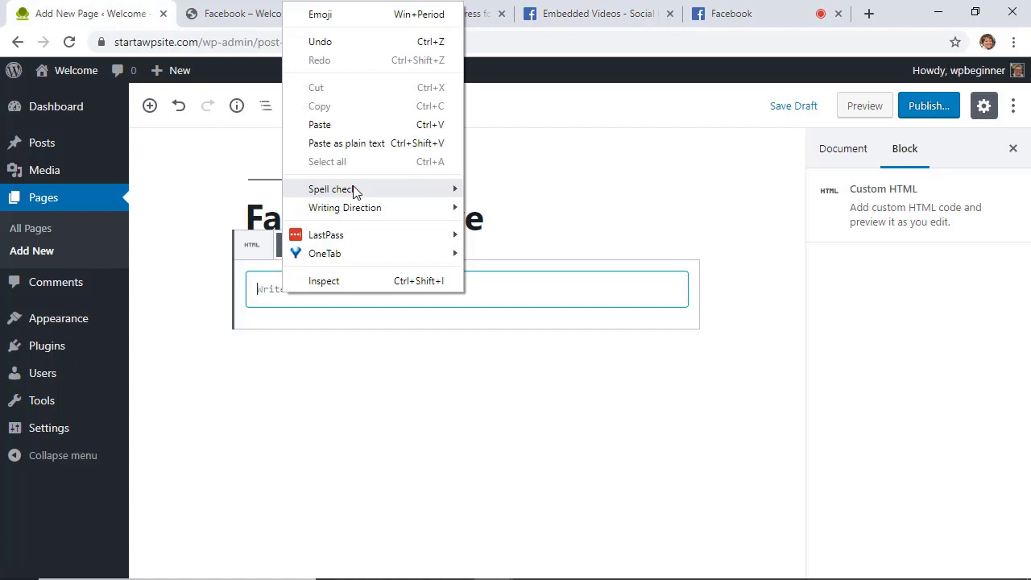
click(359, 127)
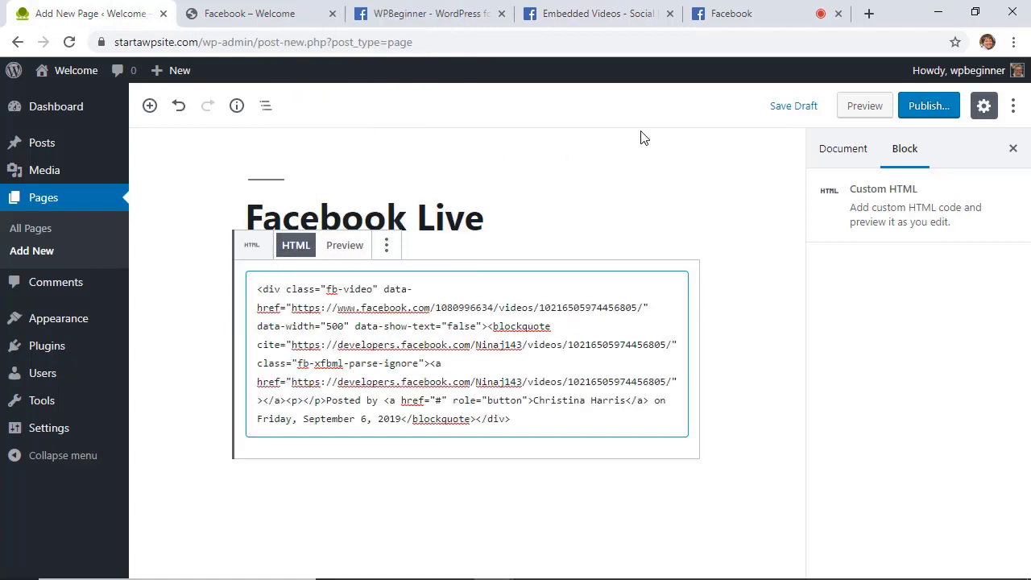
click(938, 109)
click(938, 108)
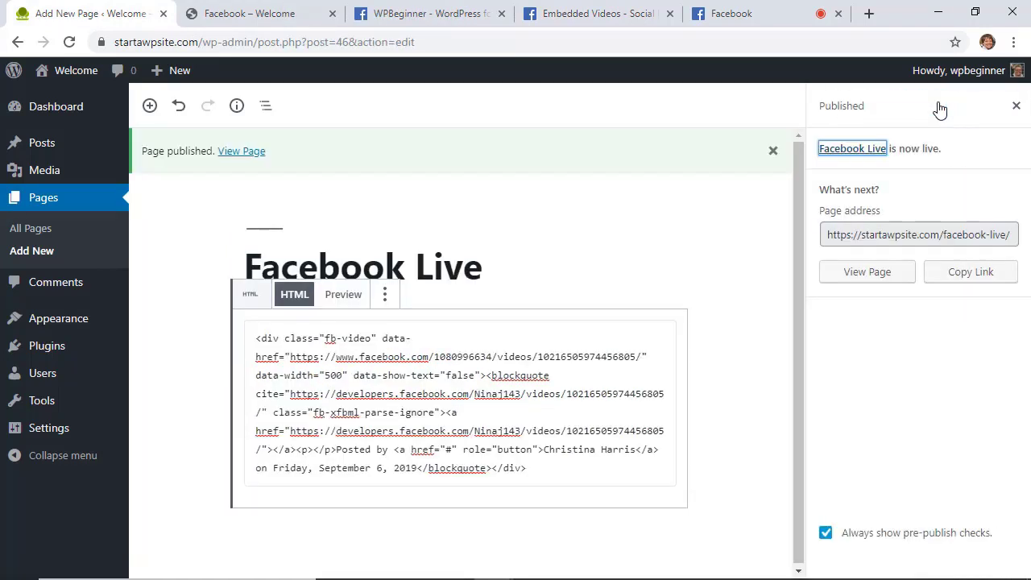
click(230, 153)
scroll(97, 217, down, 1)
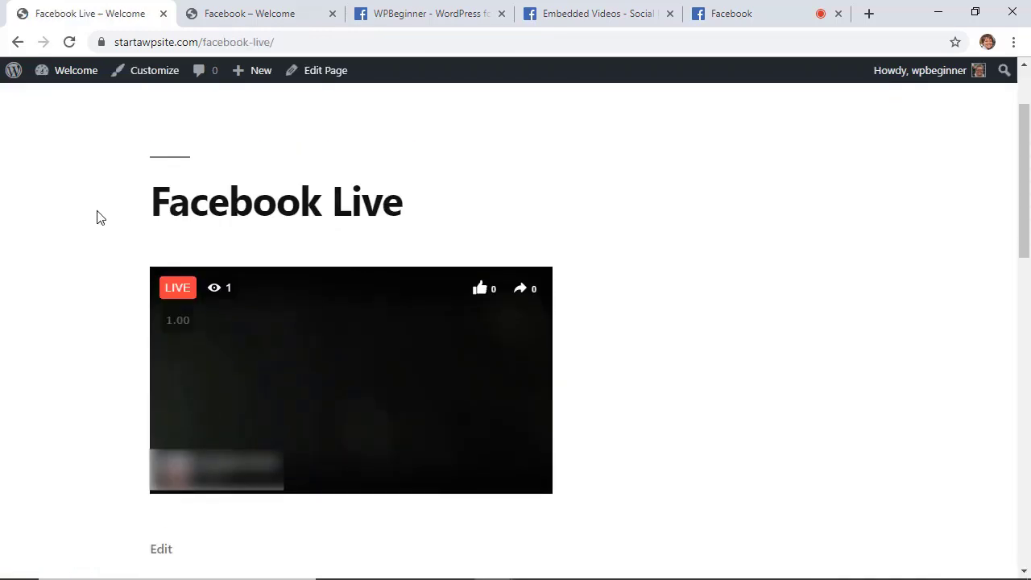